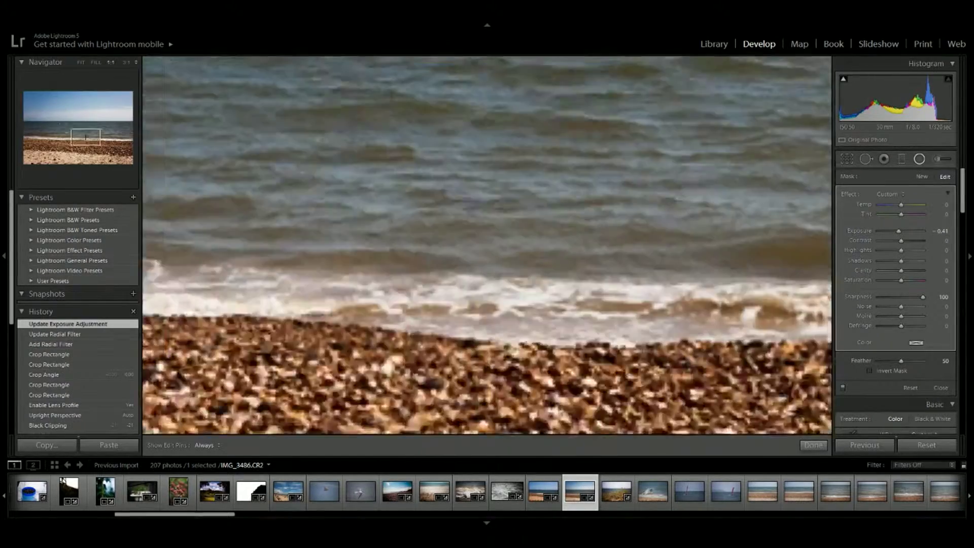
# Step: Darken outside the radial filter, reposition it over the photo, and boost Contrast
pyautogui.moveTo(899, 231); pyautogui.dragTo(898, 232)
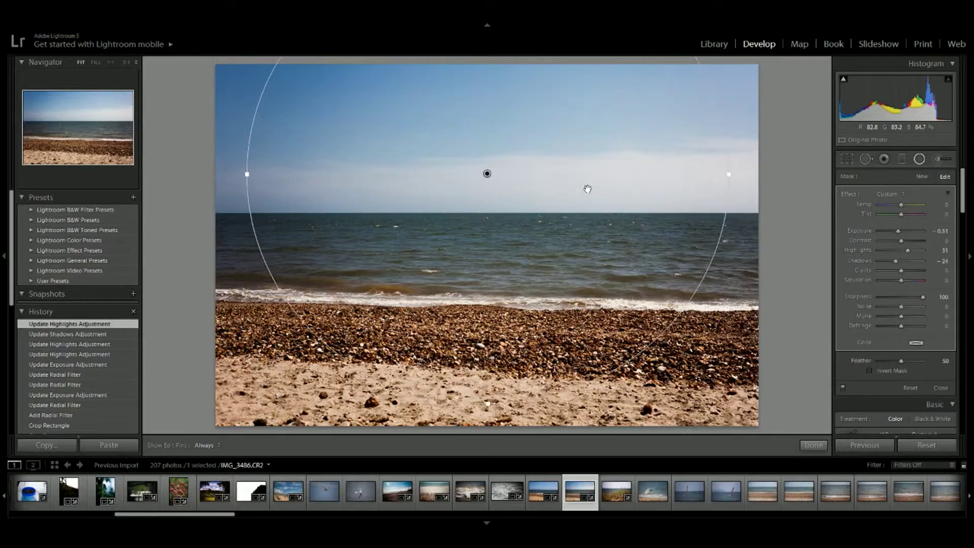
pyautogui.moveTo(588, 189); pyautogui.dragTo(556, 269)
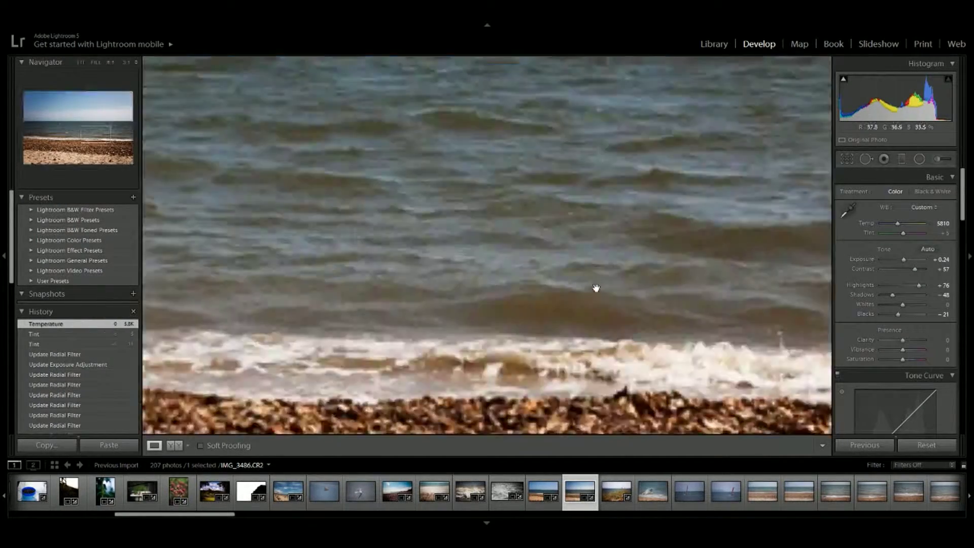
pyautogui.moveTo(915, 269); pyautogui.dragTo(918, 271)
# Step: Compare the edit Before/After, then move on to the beach grass photo
pyautogui.press('k')
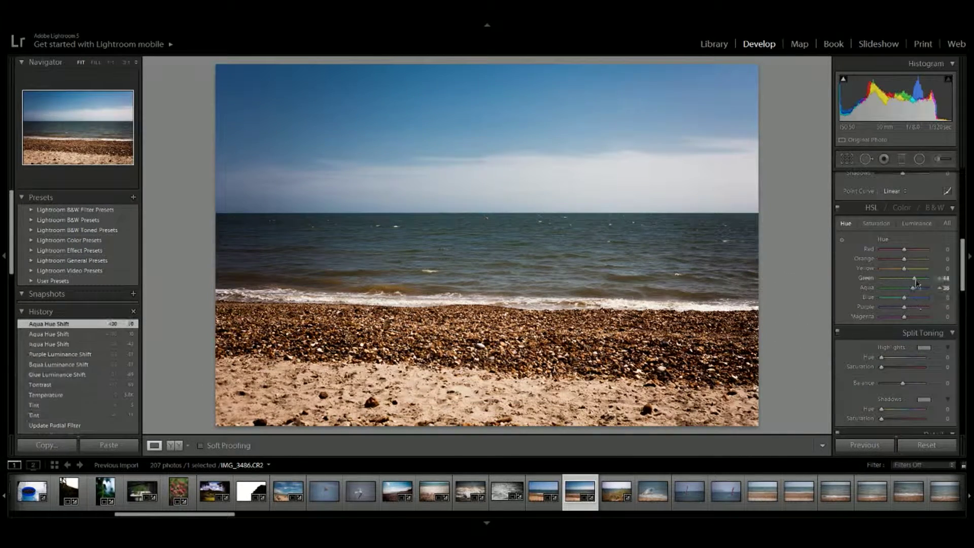
pyautogui.scroll(5, 924, 284)
pyautogui.press('y')
pyautogui.press('y')
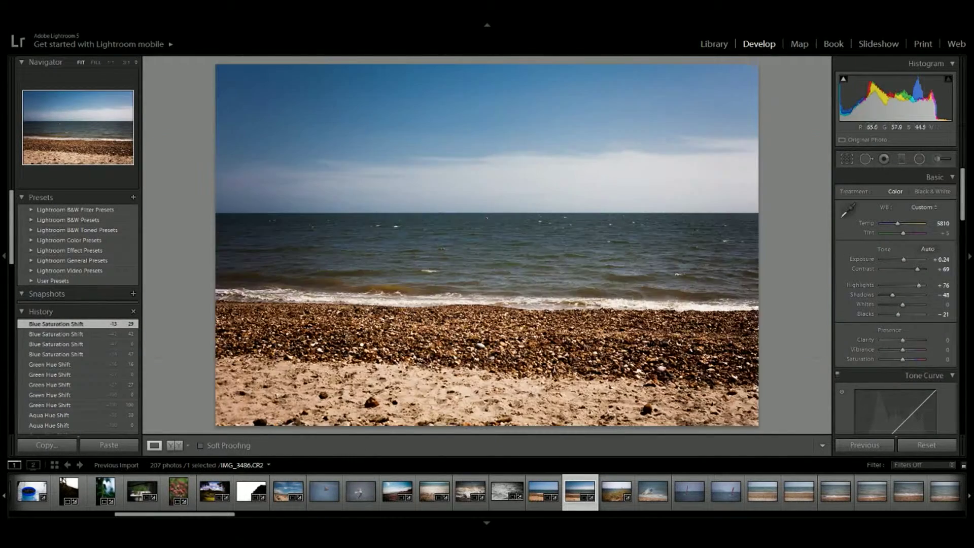
pyautogui.press('Right')
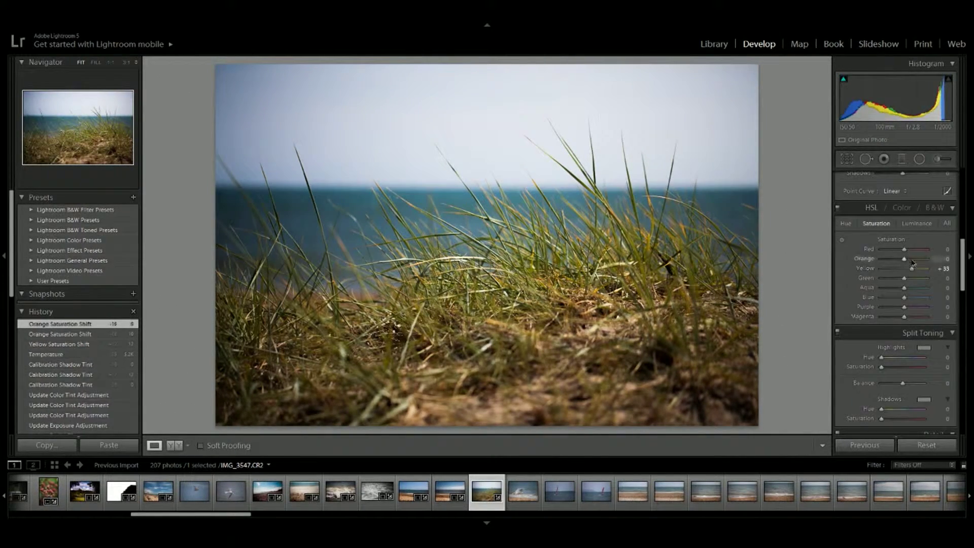
# Step: Brighten the orange and yellow grass tones, fine-tune radial filter exposure, and open IMG_3555 for cropping
pyautogui.moveTo(917, 272); pyautogui.dragTo(913, 272)
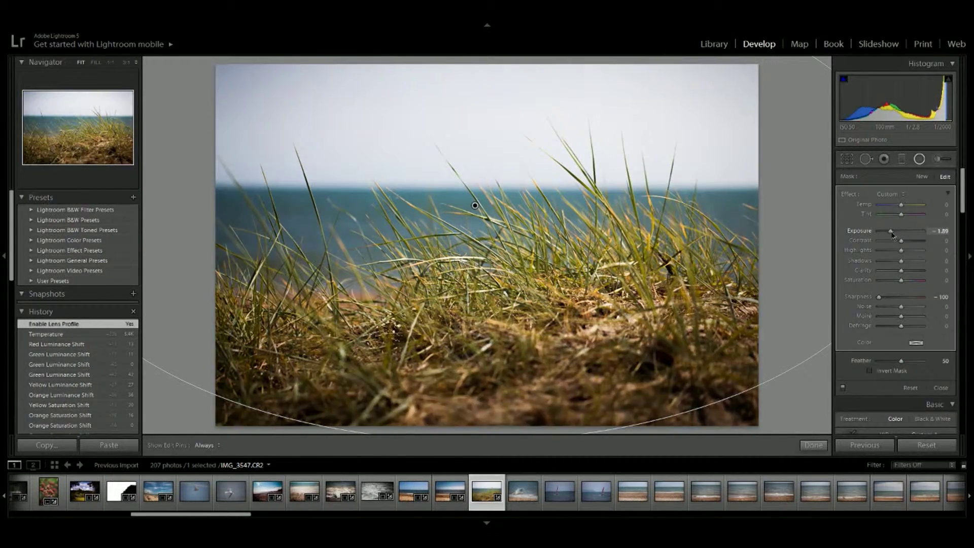
pyautogui.moveTo(893, 236); pyautogui.dragTo(893, 237)
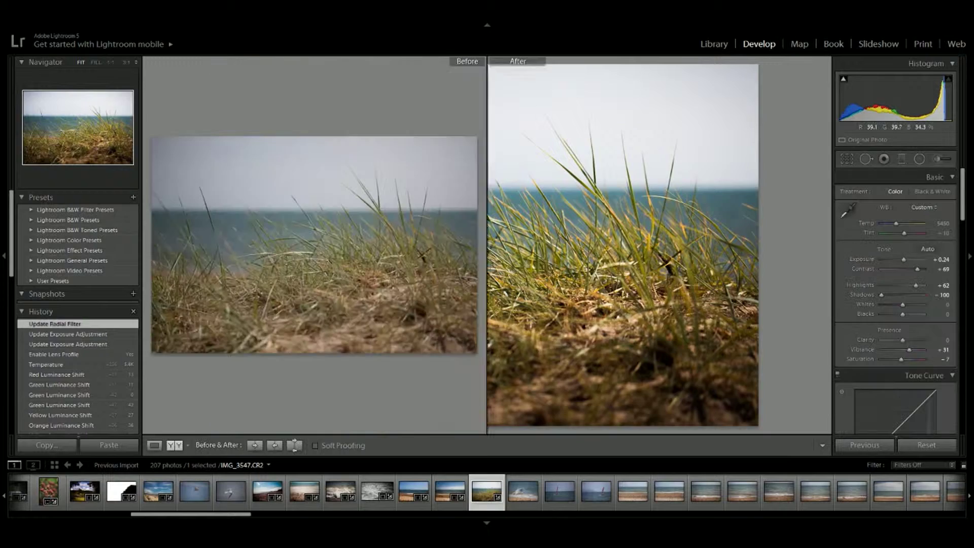
pyautogui.click(523, 492)
pyautogui.press('r')
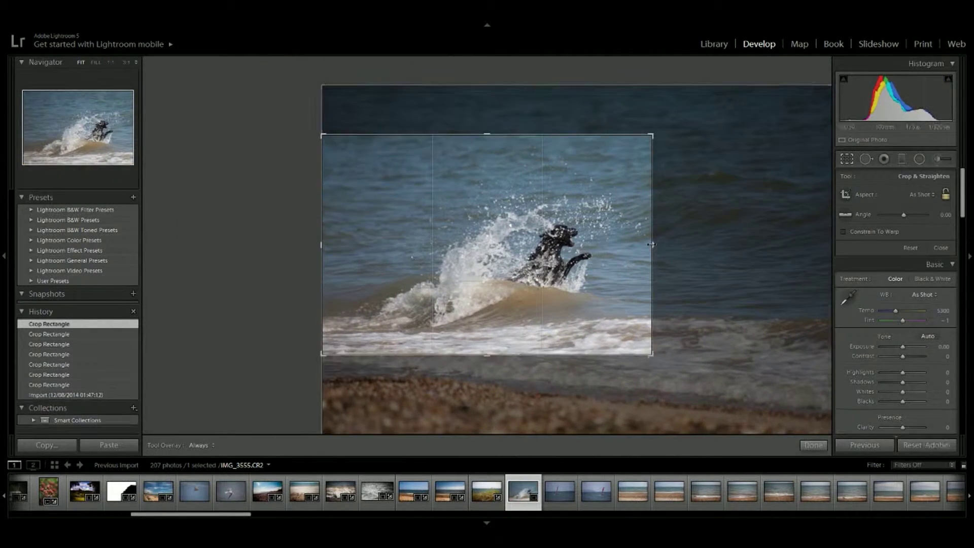
# Step: Apply the tighter crop around the dog and compare the black-and-white result Before/After
pyautogui.press('z')
pyautogui.scroll(-5, 904, 325)
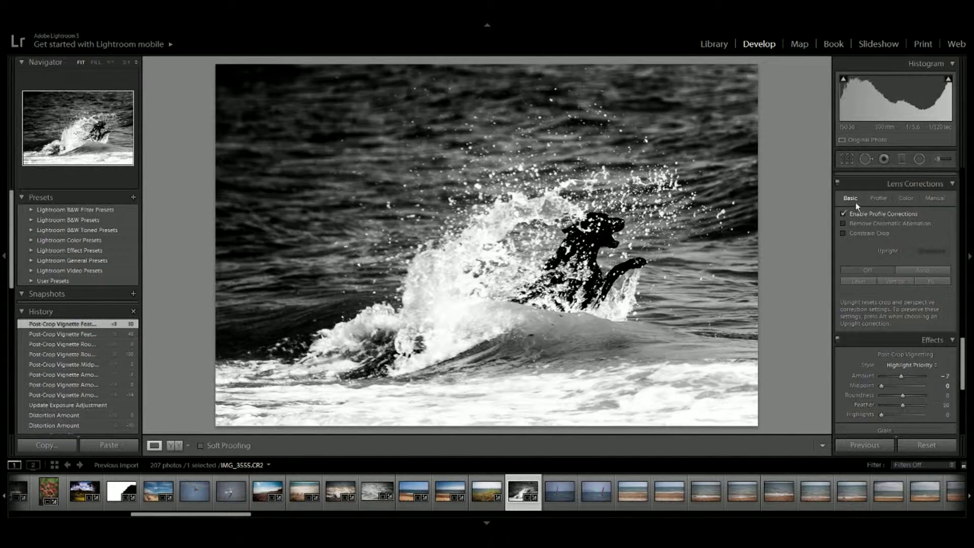
pyautogui.press('y')
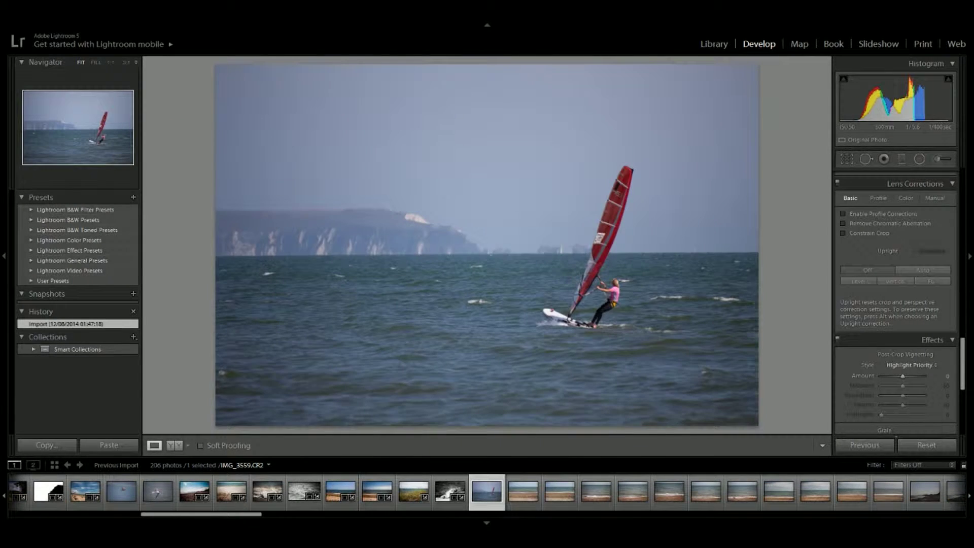
# Step: Crop and straighten the windsurfer photo, adjust saturation, soften the radial feather, and cool temperature
pyautogui.click(700, 254)
pyautogui.press('r')
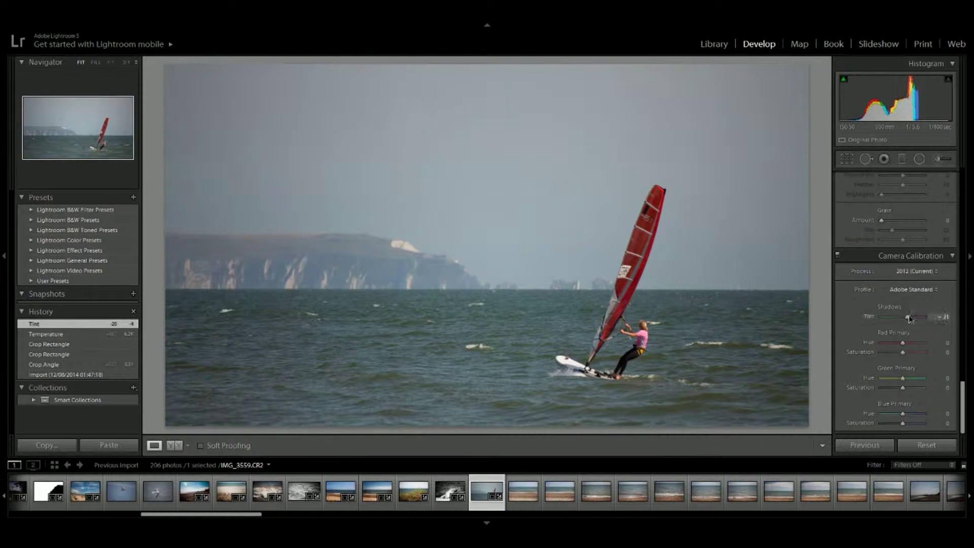
pyautogui.click(422, 321)
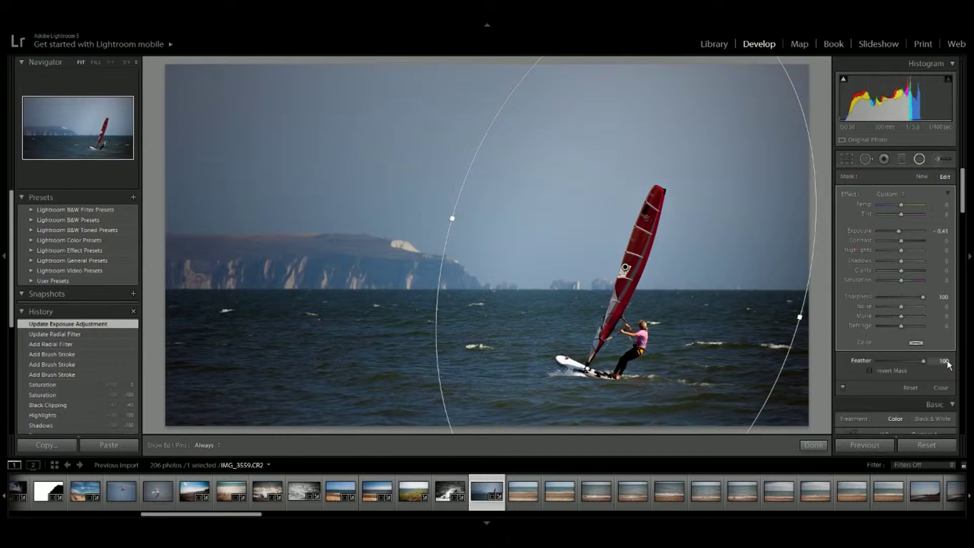
pyautogui.click(948, 364)
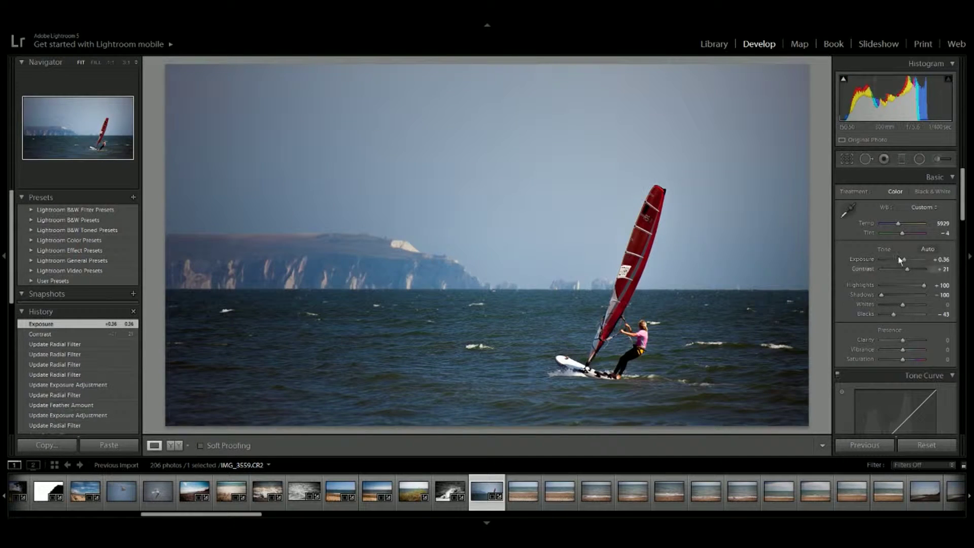
pyautogui.moveTo(903, 224); pyautogui.dragTo(899, 223)
# Step: Brush brighter highlights and deeper shadows locally, and enable lens profile corrections
pyautogui.press('k')
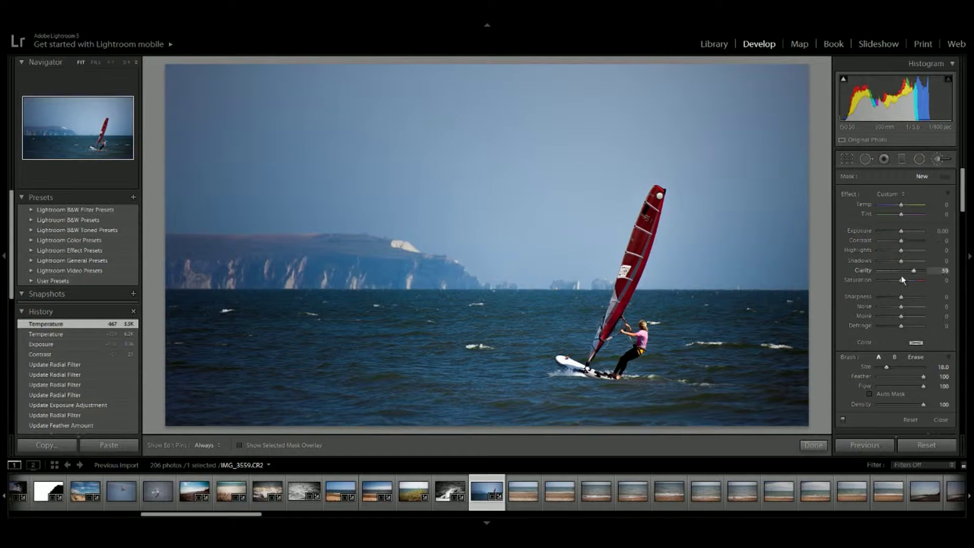
pyautogui.moveTo(898, 251); pyautogui.dragTo(923, 250)
pyautogui.moveTo(901, 261); pyautogui.dragTo(846, 268)
pyautogui.press('k')
pyautogui.click(848, 284)
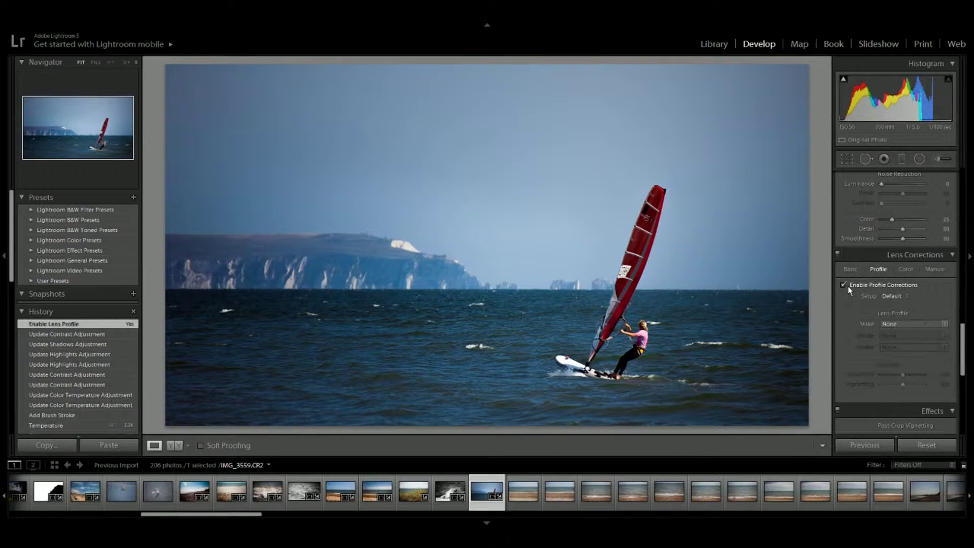
# Step: Remove the extra brush adjustment, deepen the blacks, and move to the plain beach photo
pyautogui.press('k')
pyautogui.press('Delete')
pyautogui.hotkey('ctrl', 'z')
pyautogui.press('Delete')
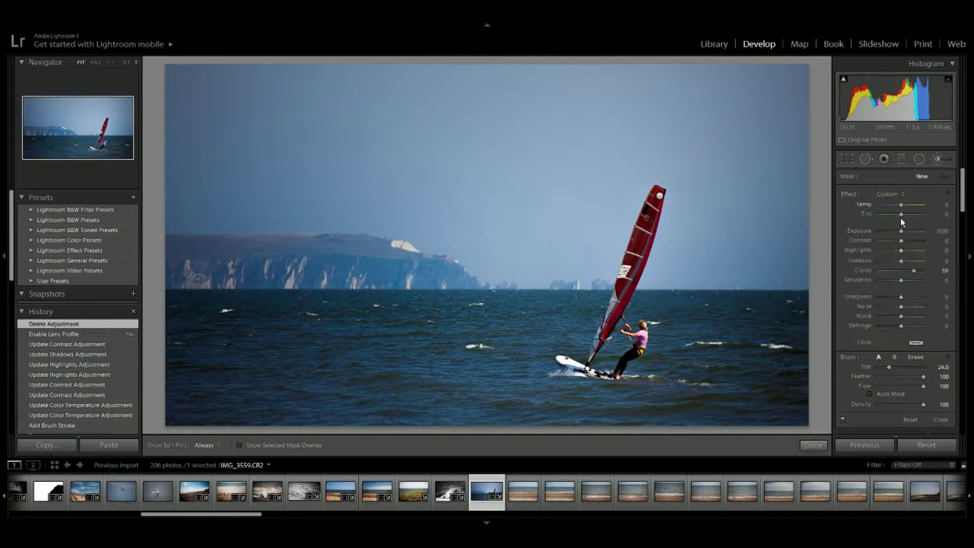
pyautogui.press('k')
pyautogui.moveTo(903, 305); pyautogui.dragTo(892, 314)
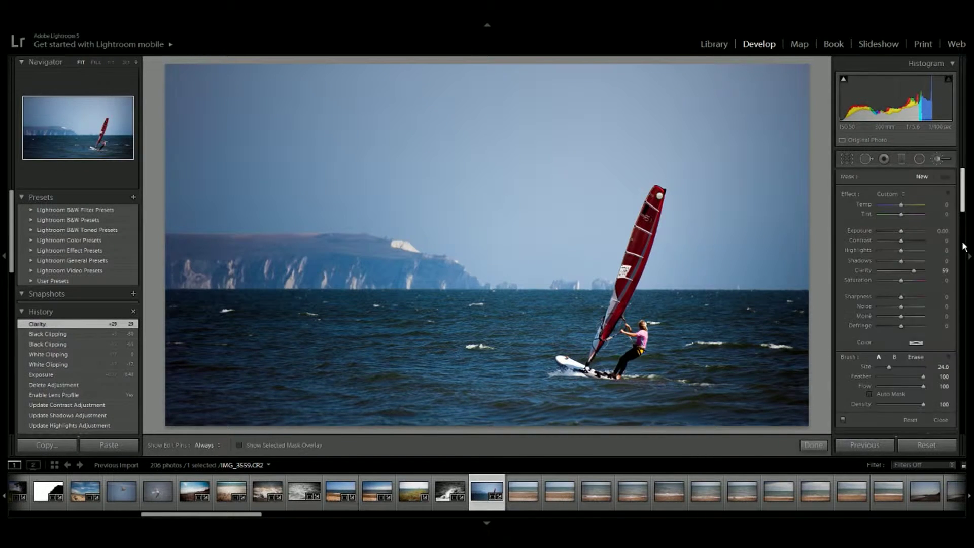
pyautogui.press('Right')
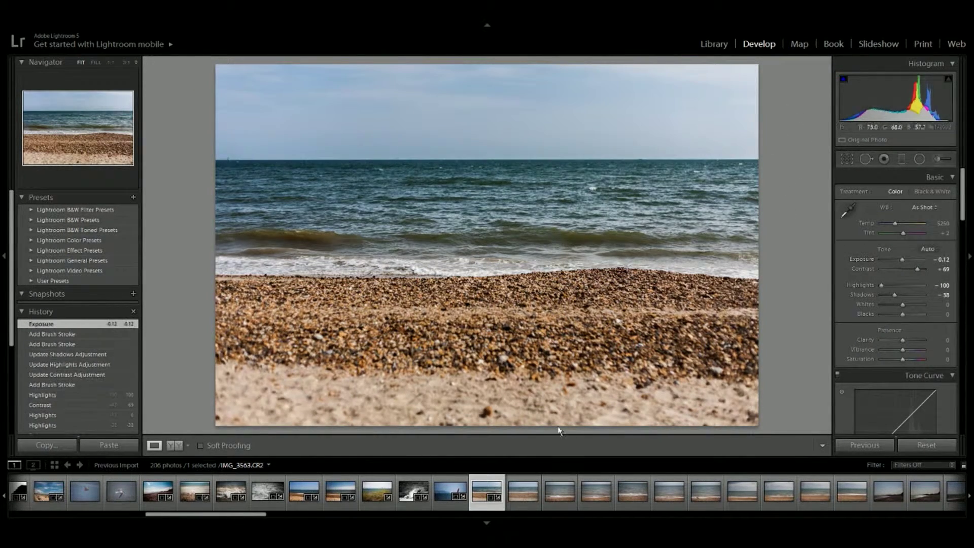
# Step: Crop to a centred area and add a warmer, brighter, more saturated graduated filter on the sky
pyautogui.moveTo(487, 425); pyautogui.dragTo(491, 389)
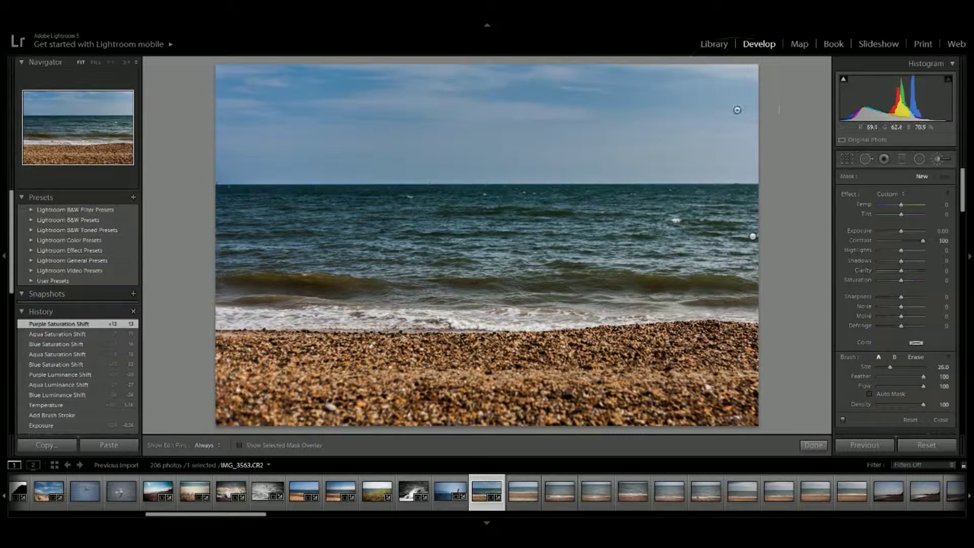
pyautogui.press('m')
pyautogui.moveTo(485, 182); pyautogui.dragTo(495, 187)
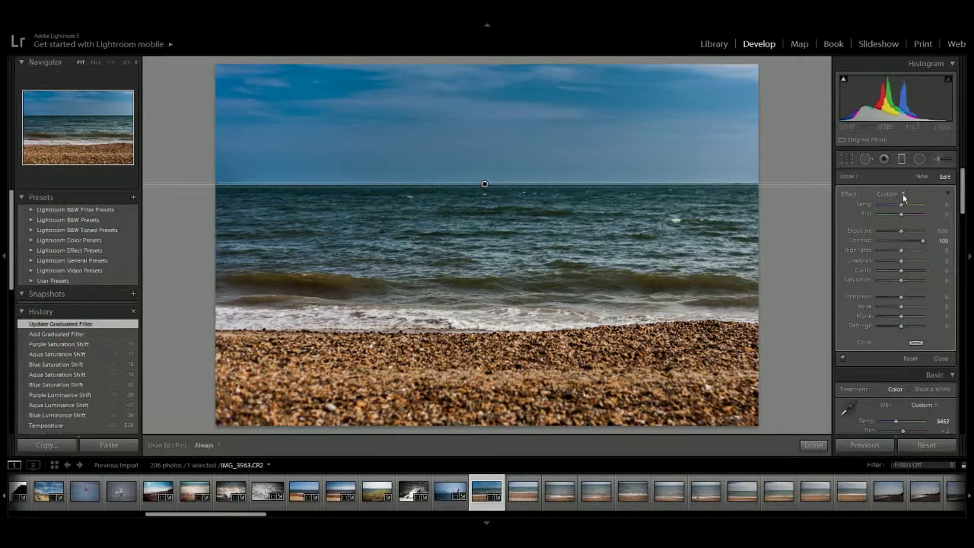
pyautogui.moveTo(901, 231); pyautogui.dragTo(904, 231)
pyautogui.moveTo(864, 204); pyautogui.dragTo(867, 198)
pyautogui.moveTo(901, 280)
pyautogui.mouseDown()
pyautogui.moveTo(923, 270)
pyautogui.moveTo(879, 261)
pyautogui.moveTo(923, 252)
pyautogui.moveTo(901, 234)
pyautogui.mouseUp()
pyautogui.doubleClick(923, 250)
pyautogui.doubleClick(878, 261)
pyautogui.click(902, 159)
# Step: Set a -10 post-crop vignette and brush extra tone and clarity onto the shingle
pyautogui.scroll(-10, 895, 254)
pyautogui.doubleClick(899, 234)
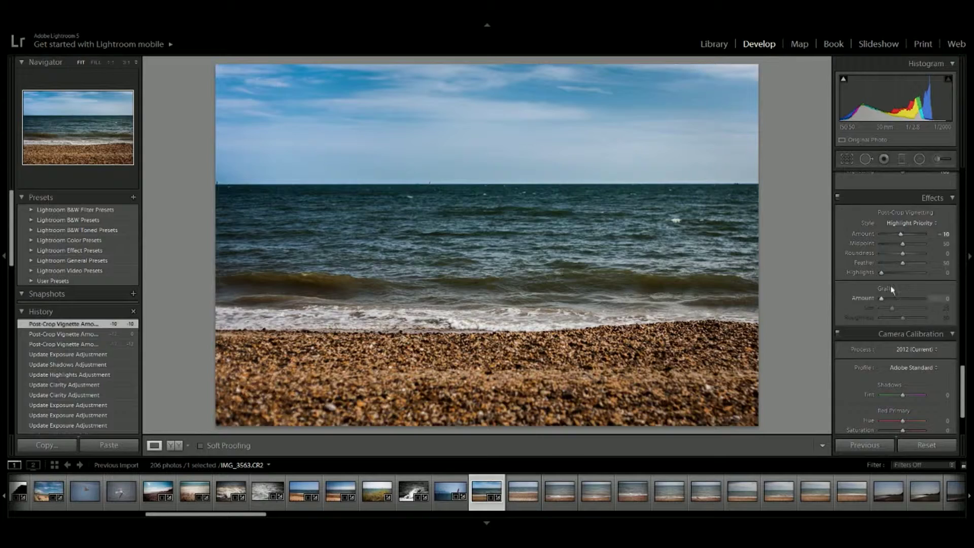
pyautogui.press('k')
pyautogui.moveTo(740, 378); pyautogui.dragTo(253, 378)
pyautogui.moveTo(923, 240)
pyautogui.mouseDown()
pyautogui.moveTo(904, 241)
pyautogui.moveTo(923, 250)
pyautogui.moveTo(907, 260)
pyautogui.moveTo(902, 231)
pyautogui.mouseUp()
pyautogui.moveTo(901, 270)
pyautogui.mouseDown()
pyautogui.moveTo(914, 270)
pyautogui.moveTo(891, 241)
pyautogui.moveTo(902, 235)
pyautogui.mouseUp()
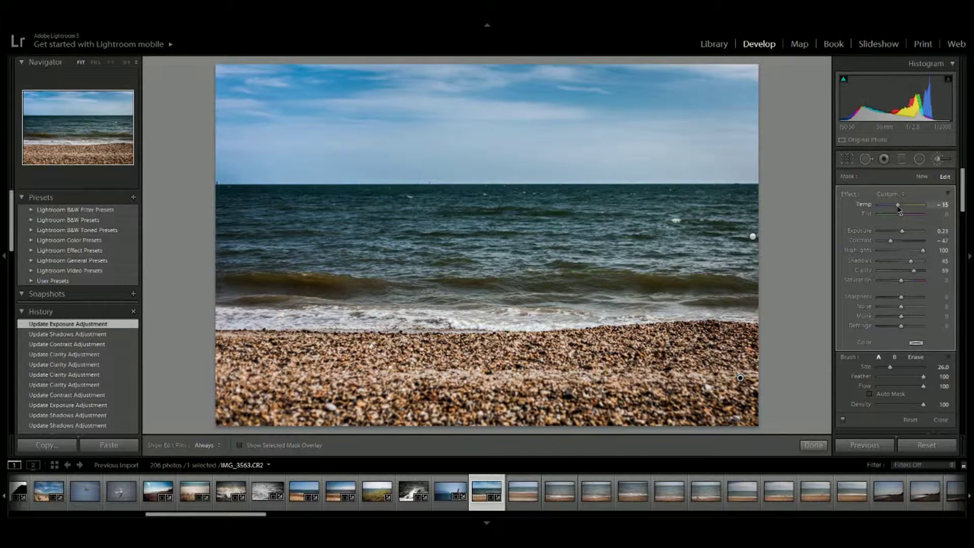
# Step: Adjust white balance, reset blue primary hue, raise blue primary saturation, and warm the sky
pyautogui.moveTo(906, 216); pyautogui.dragTo(903, 216)
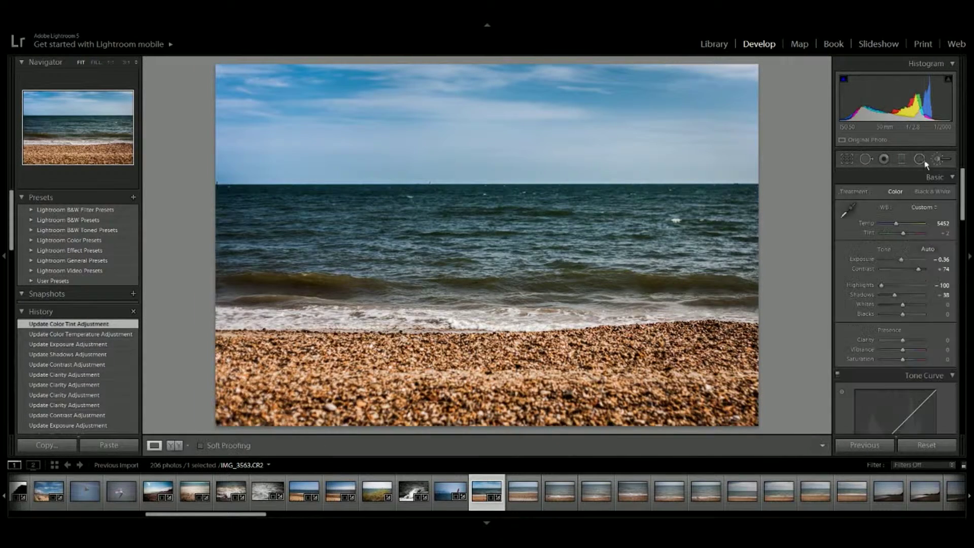
pyautogui.press('k')
pyautogui.scroll(-20, 897, 208)
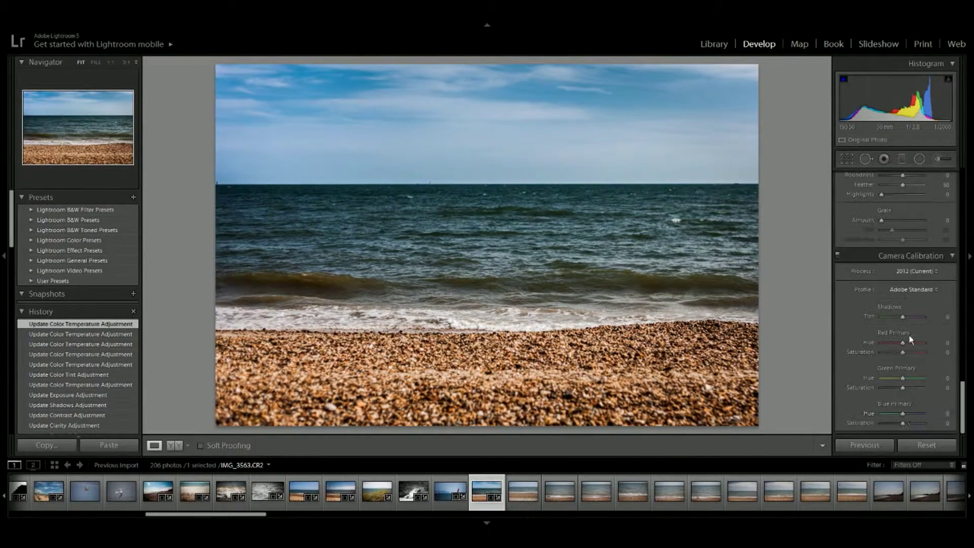
pyautogui.doubleClick(912, 417)
pyautogui.moveTo(903, 423); pyautogui.dragTo(908, 428)
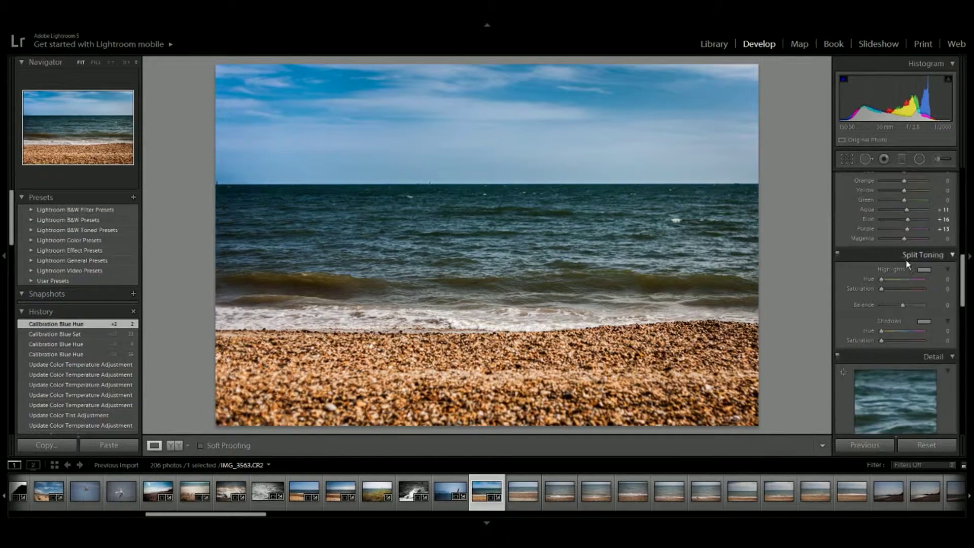
pyautogui.moveTo(905, 203); pyautogui.dragTo(904, 208)
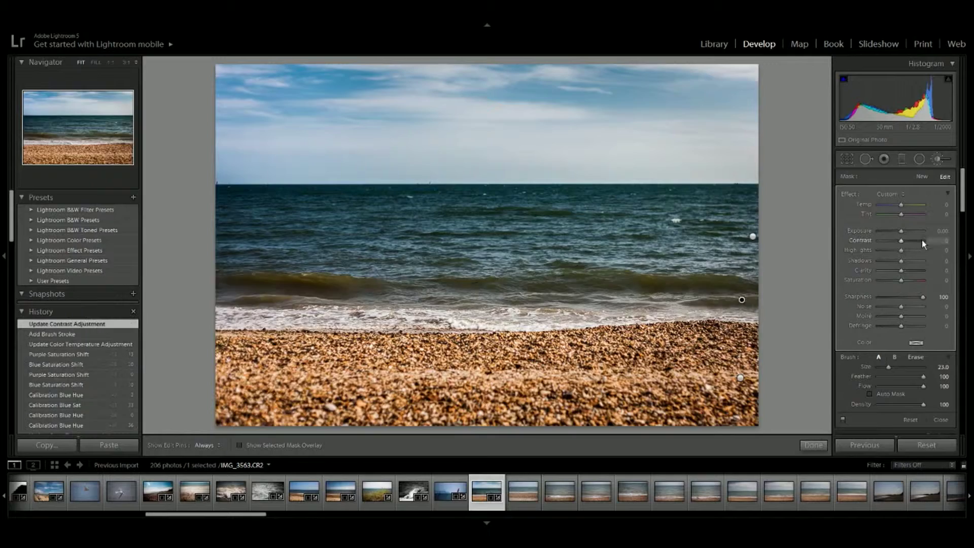
# Step: Zero the brushed shadows, then darken, soften, warm and reshape the radial filter
pyautogui.moveTo(900, 254); pyautogui.dragTo(904, 256)
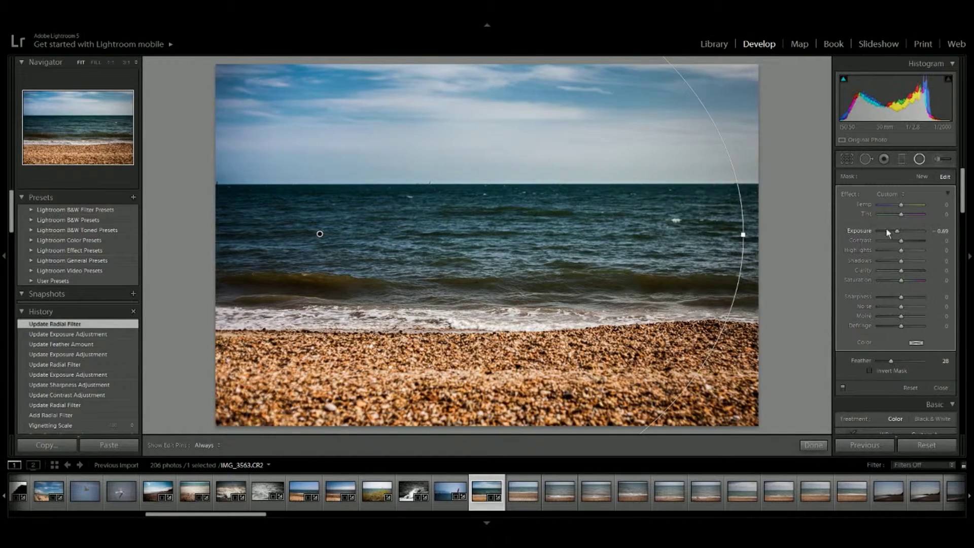
pyautogui.moveTo(897, 231); pyautogui.dragTo(896, 232)
pyautogui.moveTo(891, 360); pyautogui.dragTo(889, 362)
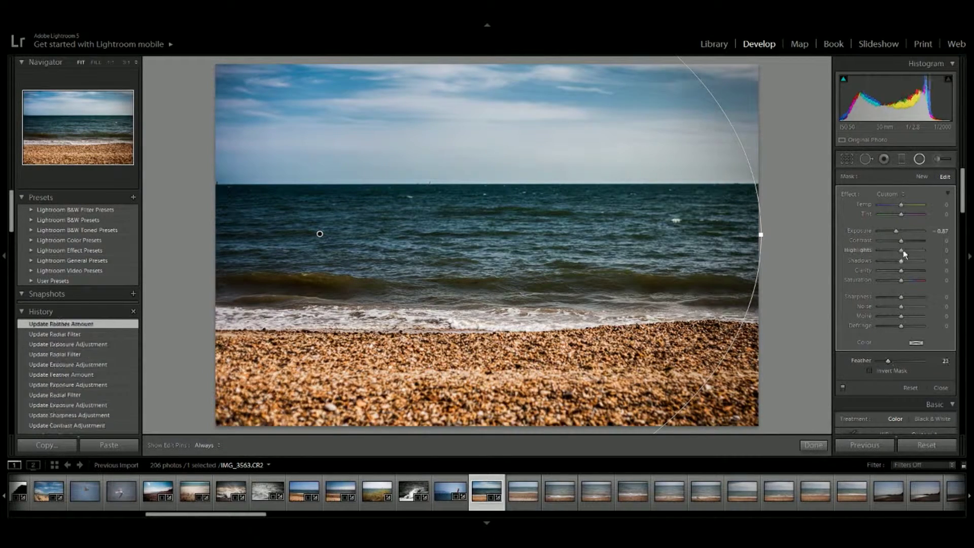
pyautogui.moveTo(899, 206); pyautogui.dragTo(900, 205)
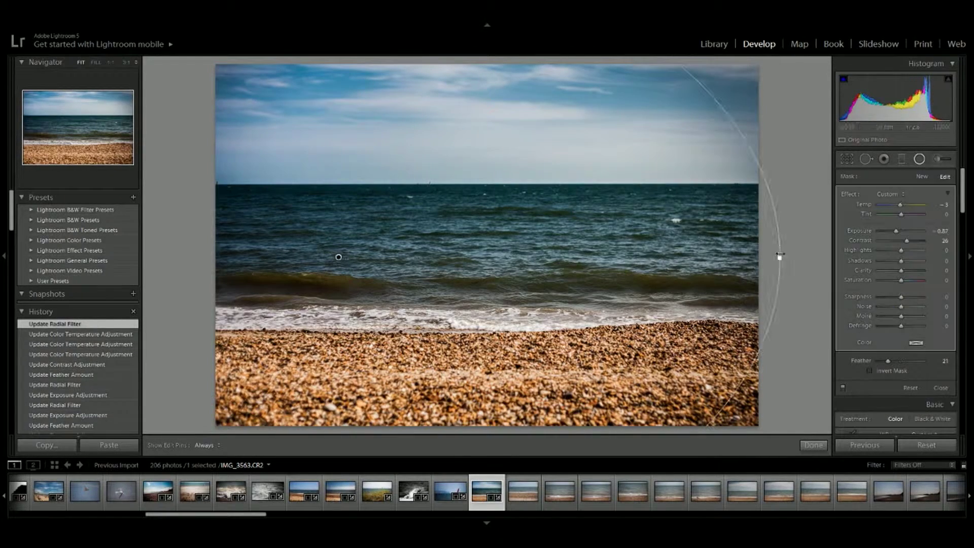
pyautogui.moveTo(338, 257); pyautogui.dragTo(594, 249)
pyautogui.click(913, 164)
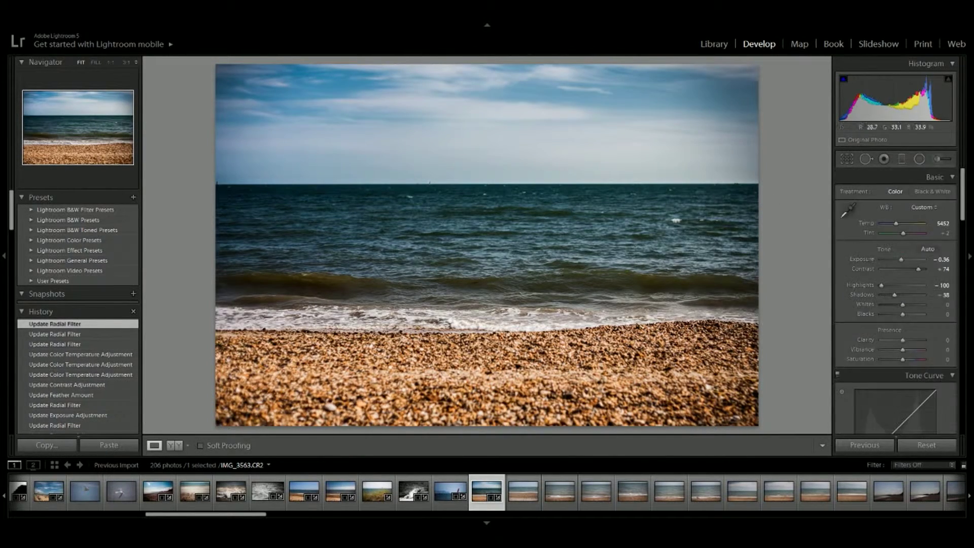
# Step: Set Lens Vignetting to 57 and return the post-crop vignette amount to zero
pyautogui.scroll(-5, 913, 304)
pyautogui.moveTo(897, 315)
pyautogui.mouseDown()
pyautogui.moveTo(887, 319)
pyautogui.moveTo(897, 362)
pyautogui.moveTo(887, 362)
pyautogui.mouseUp()
pyautogui.click(919, 158)
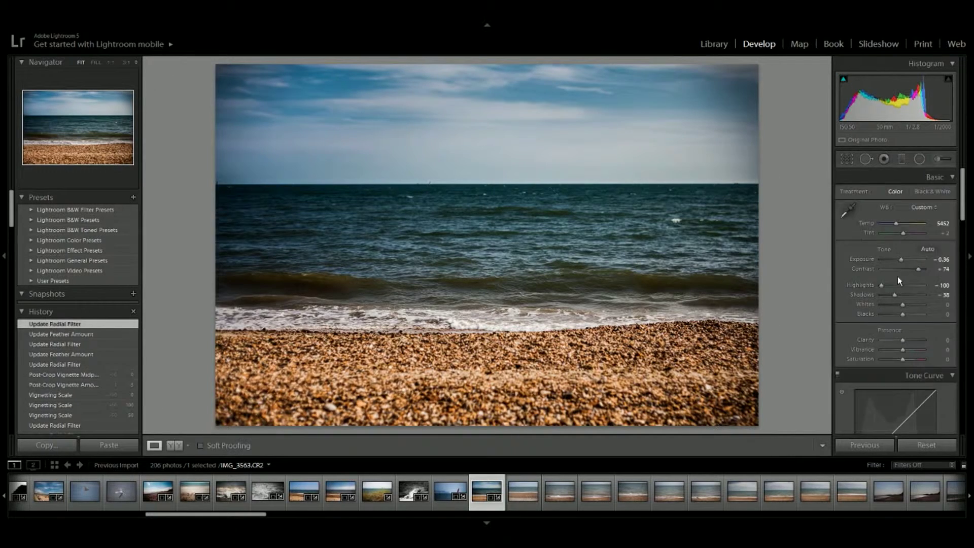
pyautogui.scroll(-5, 897, 276)
pyautogui.moveTo(899, 298); pyautogui.dragTo(908, 297)
pyautogui.moveTo(882, 235); pyautogui.dragTo(893, 232)
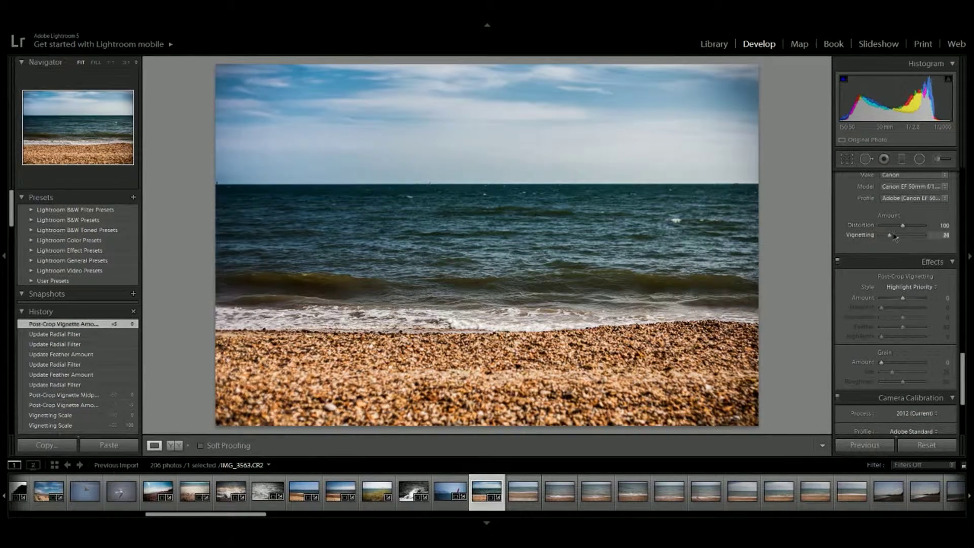
# Step: Widen the radial filter feather to 34, compare Before/After, then go to IMG_3564
pyautogui.hotkey('shift', 'm')
pyautogui.moveTo(885, 360); pyautogui.dragTo(893, 360)
pyautogui.moveTo(786, 242); pyautogui.dragTo(773, 244)
pyautogui.hotkey('shift', 'm')
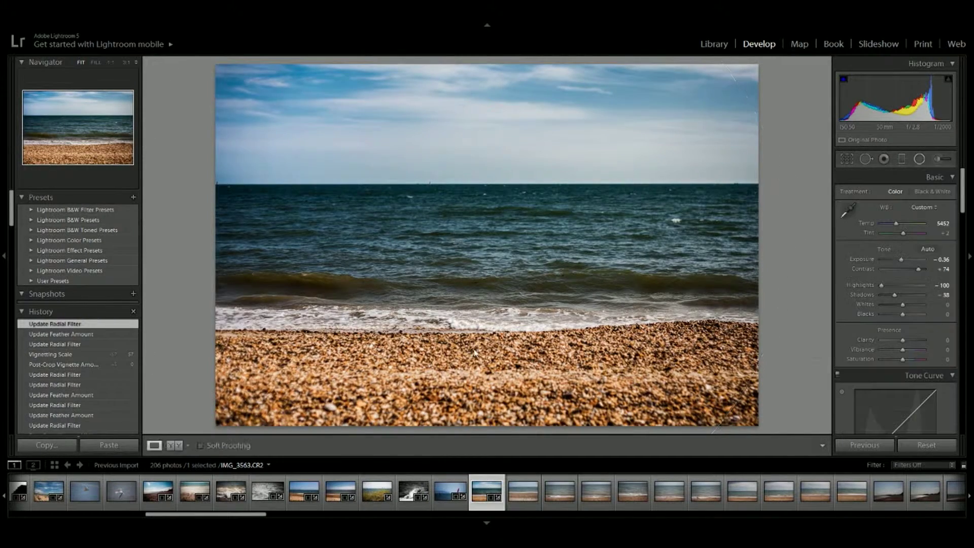
pyautogui.press('y')
pyautogui.press('y')
pyautogui.press('Right')
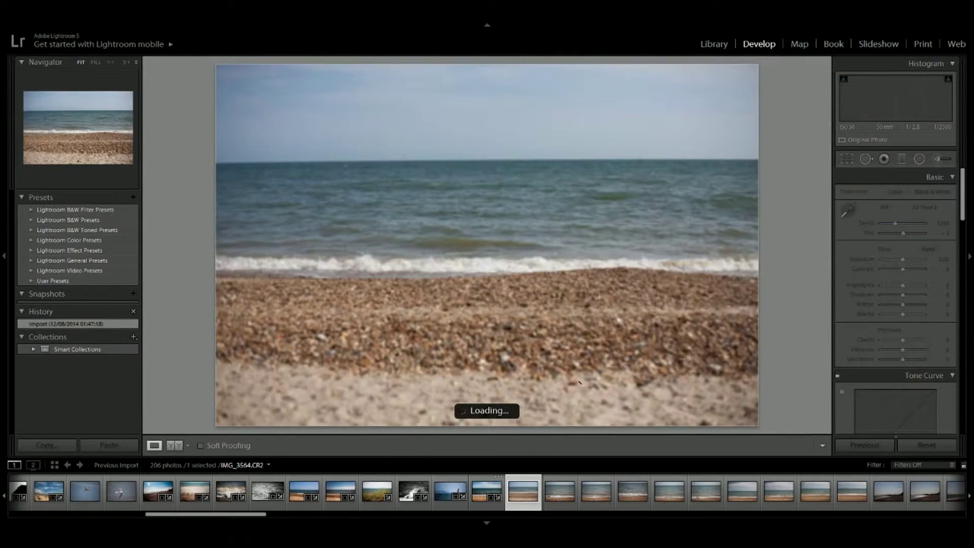
# Step: Skip to IMG_3566, remove rejected shots, and zoom to 1:1 to check the dog's sharpness
pyautogui.press('Right')
pyautogui.press('Right')
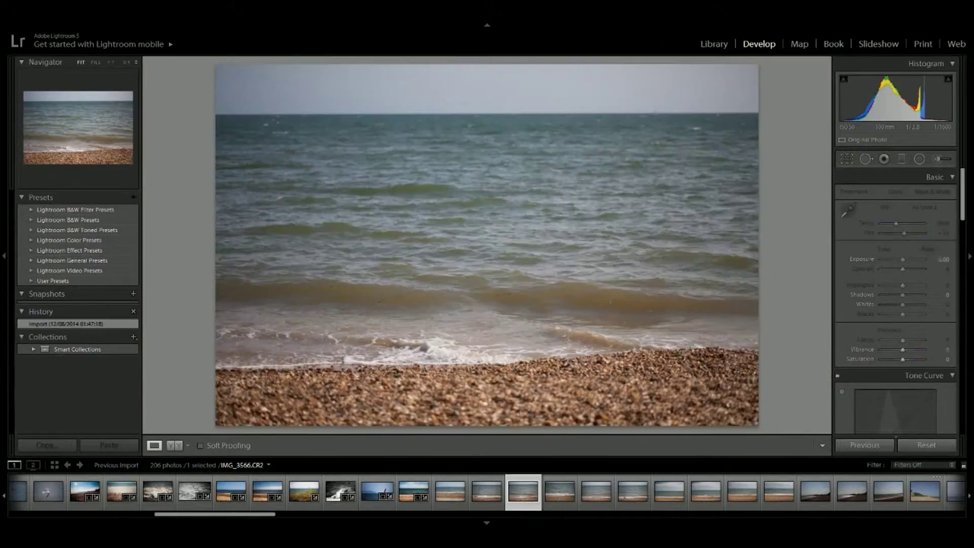
pyautogui.press('Delete')
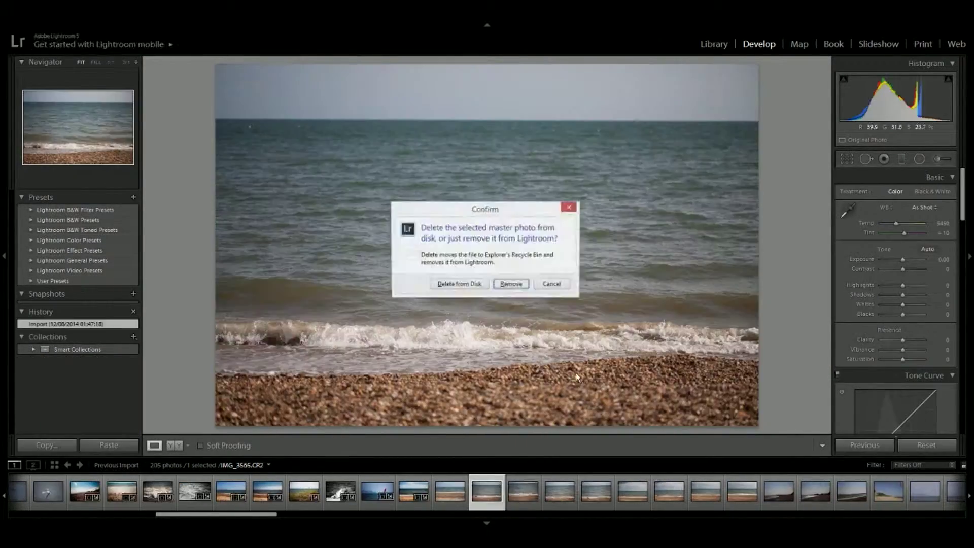
pyautogui.press('Return')
pyautogui.press('Delete')
pyautogui.press('Return')
pyautogui.click(436, 350)
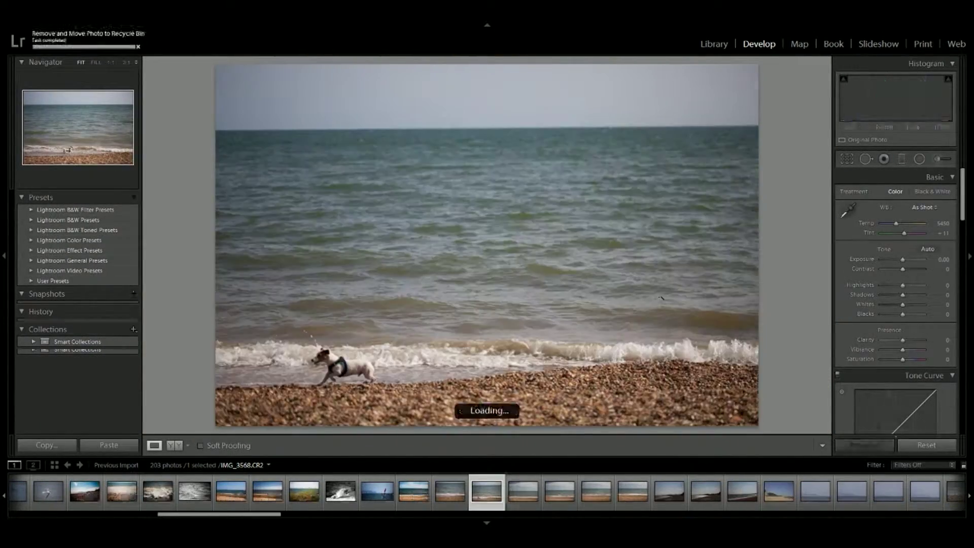
pyautogui.click(339, 363)
pyautogui.press('Delete')
pyautogui.press('Return')
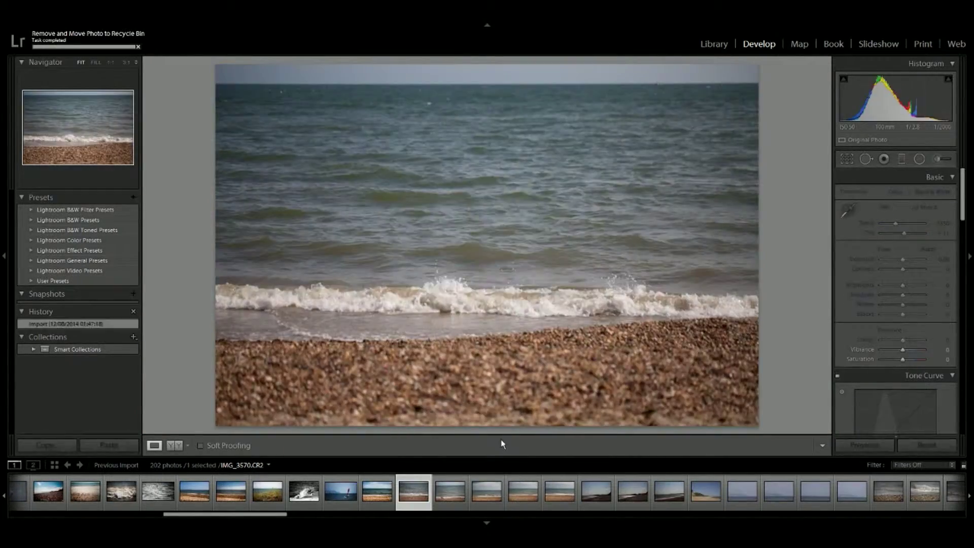
# Step: Remove further rejects through IMG_3575, leaving 195 photos, and begin rotating the dog photo
pyautogui.press('Delete')
pyautogui.press('Return')
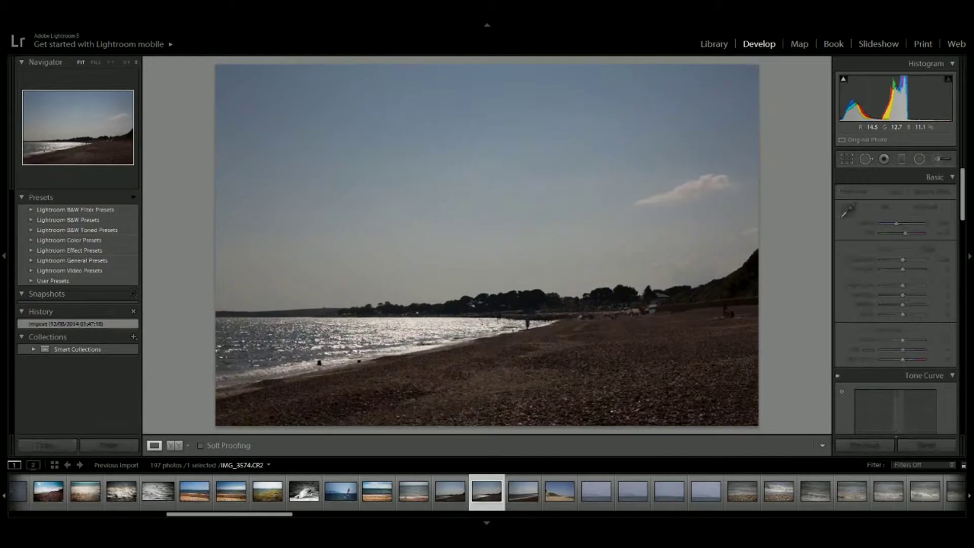
pyautogui.press('Delete')
pyautogui.press('Return')
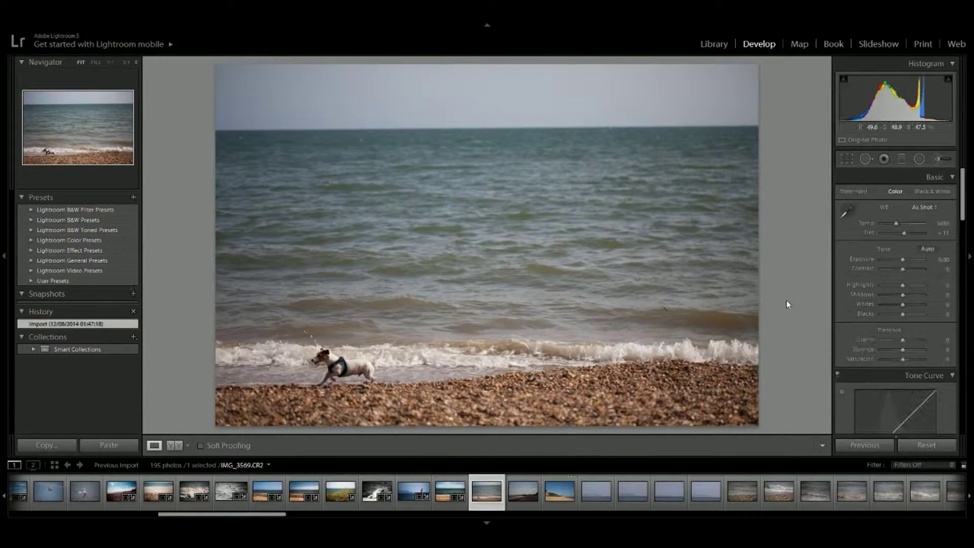
pyautogui.press('r')
pyautogui.moveTo(558, 213); pyautogui.dragTo(549, 174)
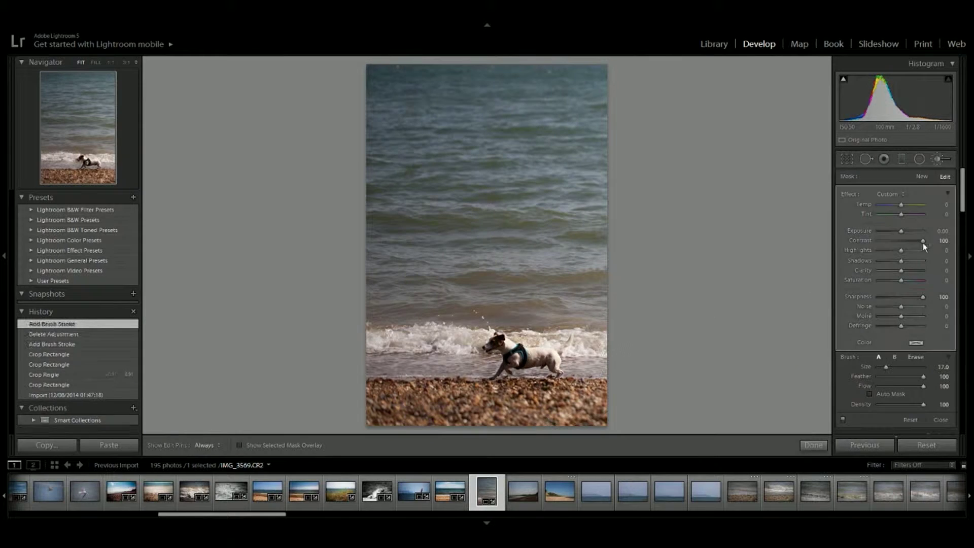
# Step: Straighten the dog photo by rotating it and brush a local Highlights adjustment
pyautogui.press('r')
pyautogui.moveTo(552, 217); pyautogui.dragTo(631, 208)
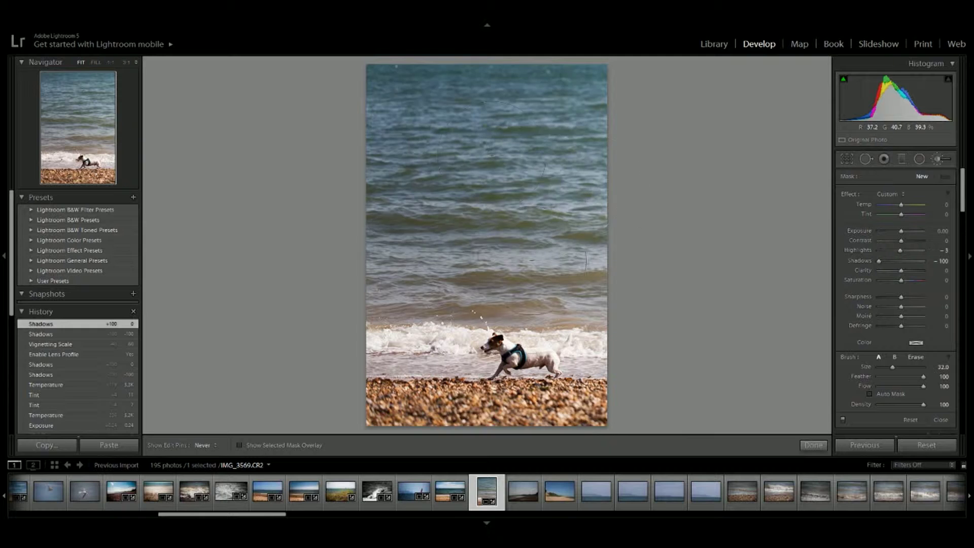
pyautogui.moveTo(581, 124); pyautogui.dragTo(416, 284)
pyautogui.moveTo(900, 250); pyautogui.dragTo(922, 249)
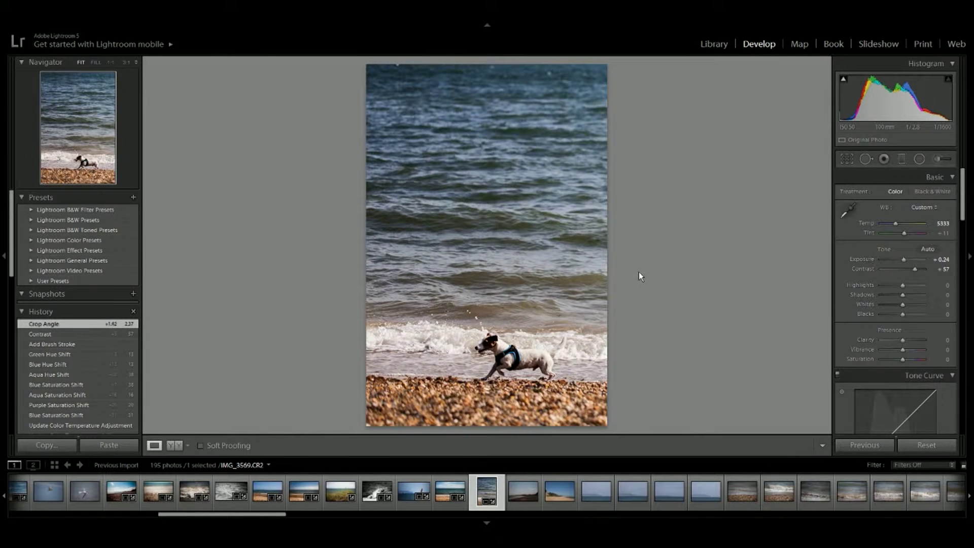
# Step: Tighten the crop around the running dog, refine brush edits, and select IMG_3574
pyautogui.click(847, 158)
pyautogui.moveTo(487, 206); pyautogui.dragTo(500, 203)
pyautogui.press('Return')
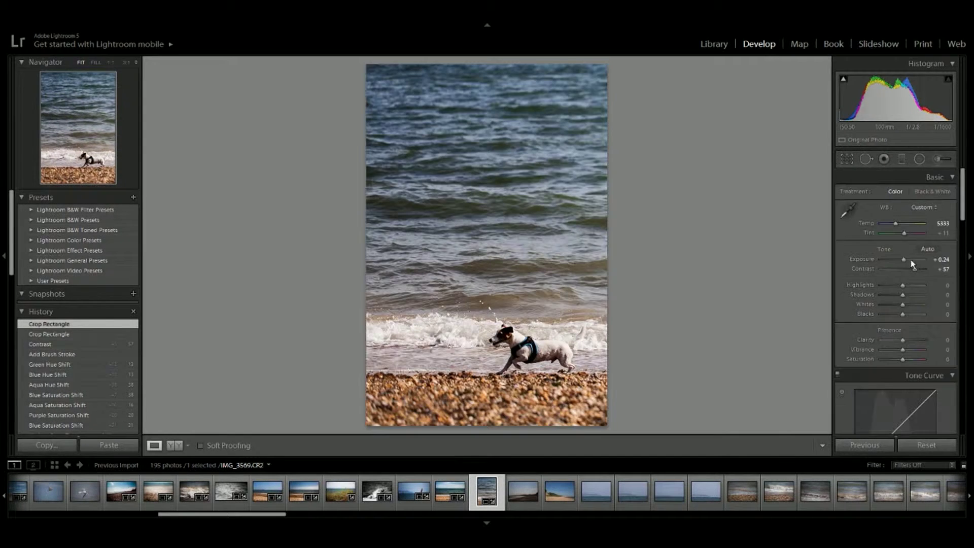
pyautogui.press('k')
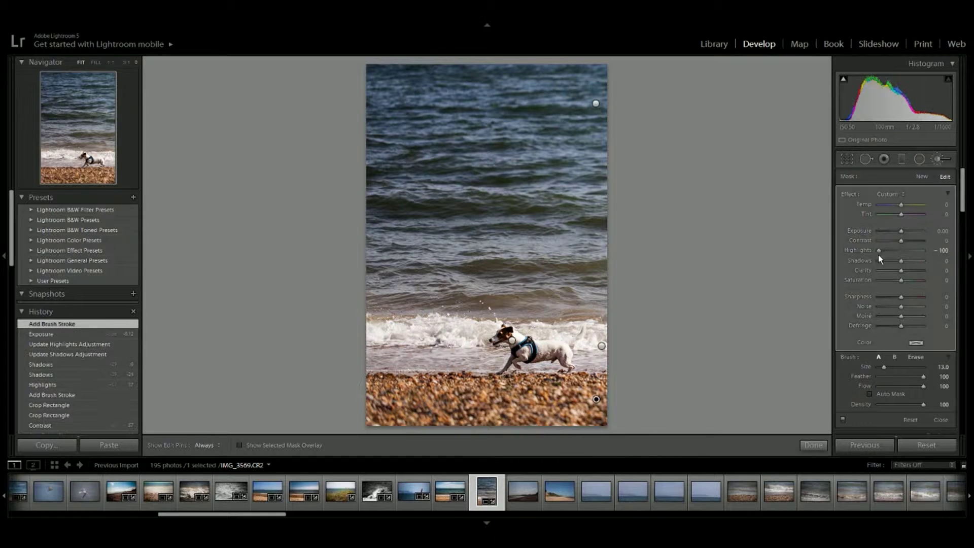
pyautogui.press('k')
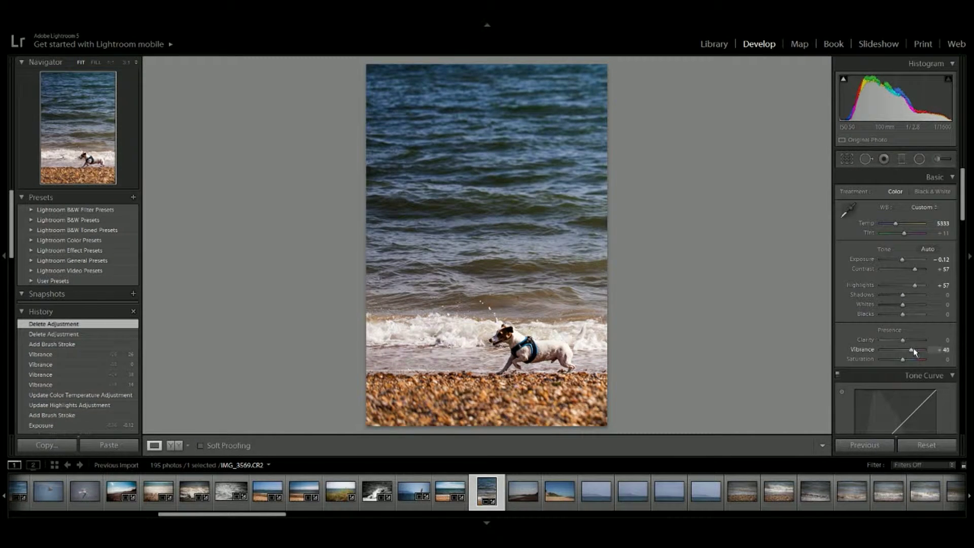
pyautogui.click(517, 480)
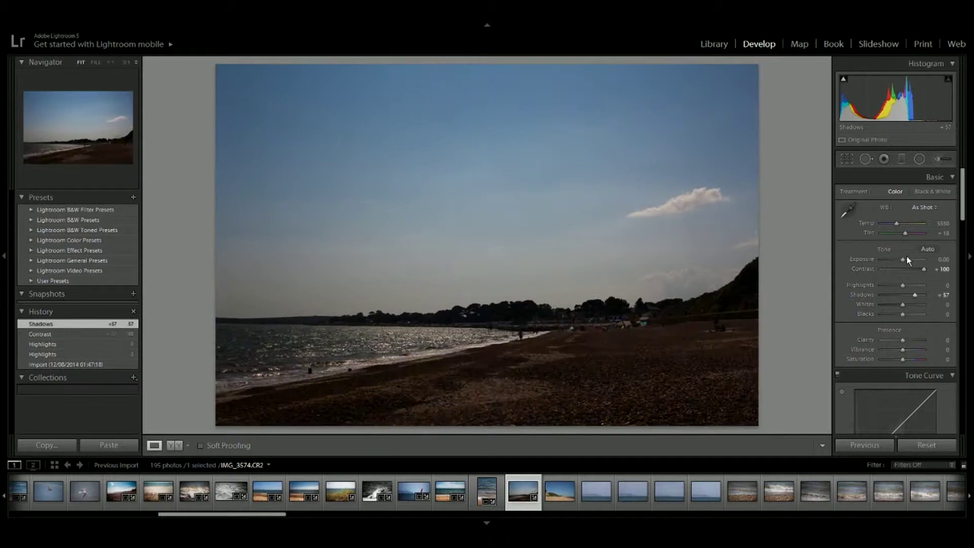
# Step: Lower blue saturation to +44 and brush the beach with Highlights at 36
pyautogui.scroll(-10, 898, 292)
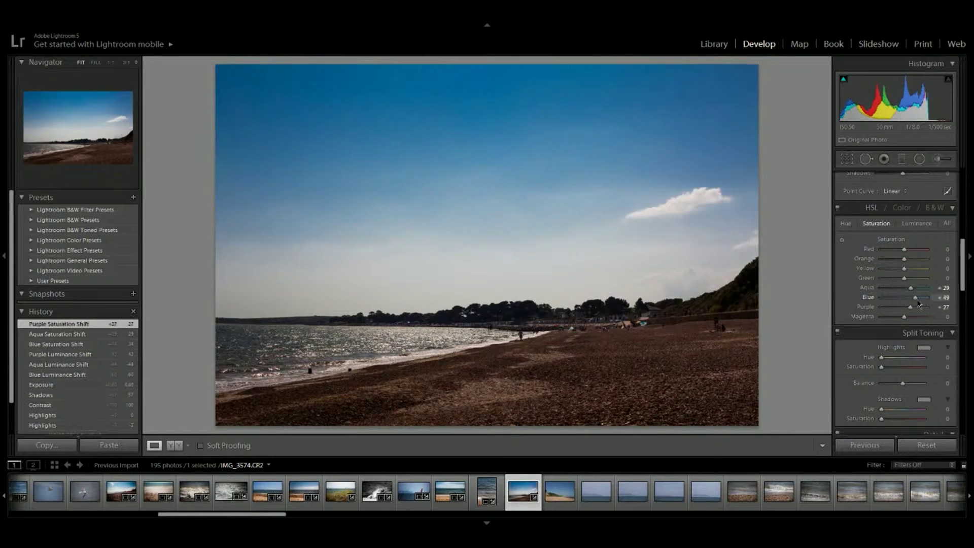
pyautogui.moveTo(915, 297); pyautogui.dragTo(917, 303)
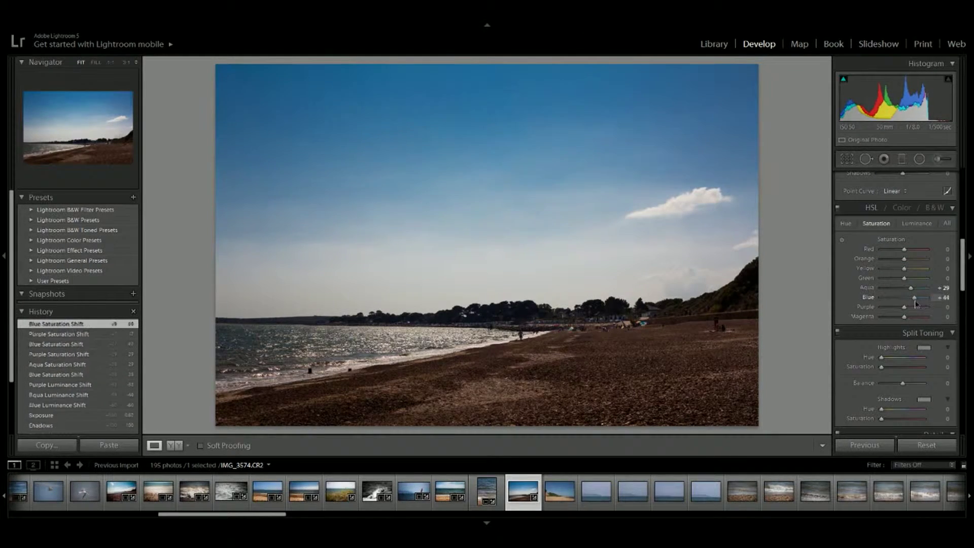
pyautogui.click(938, 161)
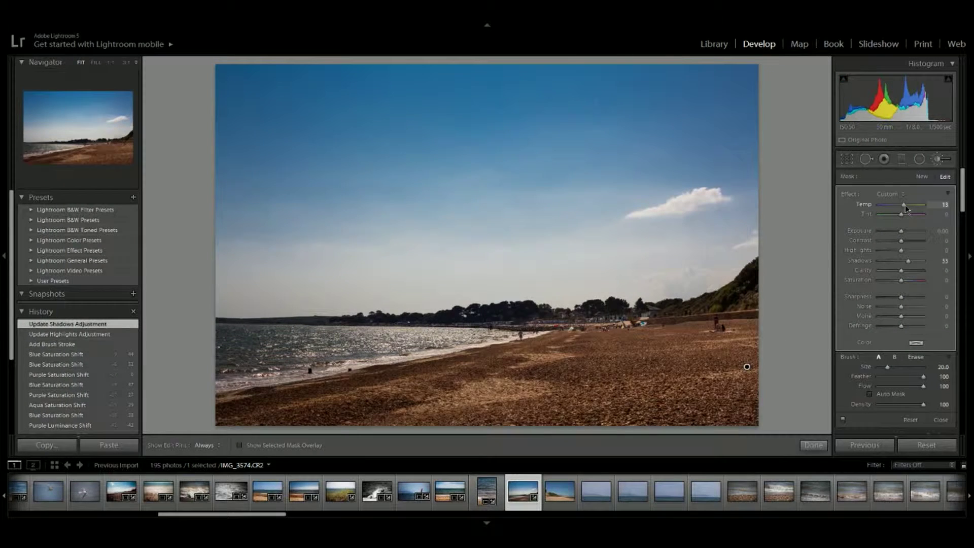
pyautogui.moveTo(919, 255); pyautogui.dragTo(904, 244)
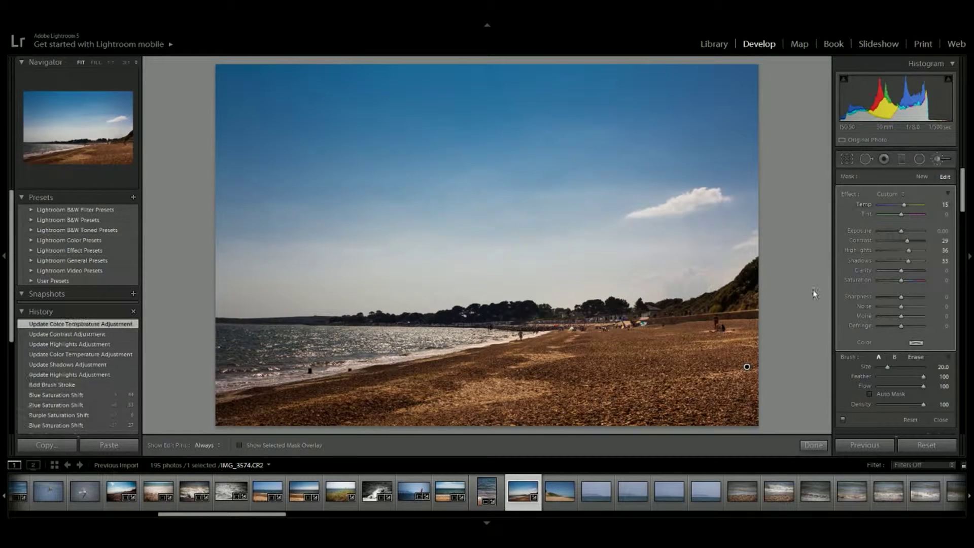
pyautogui.press('h')
pyautogui.press('alt')
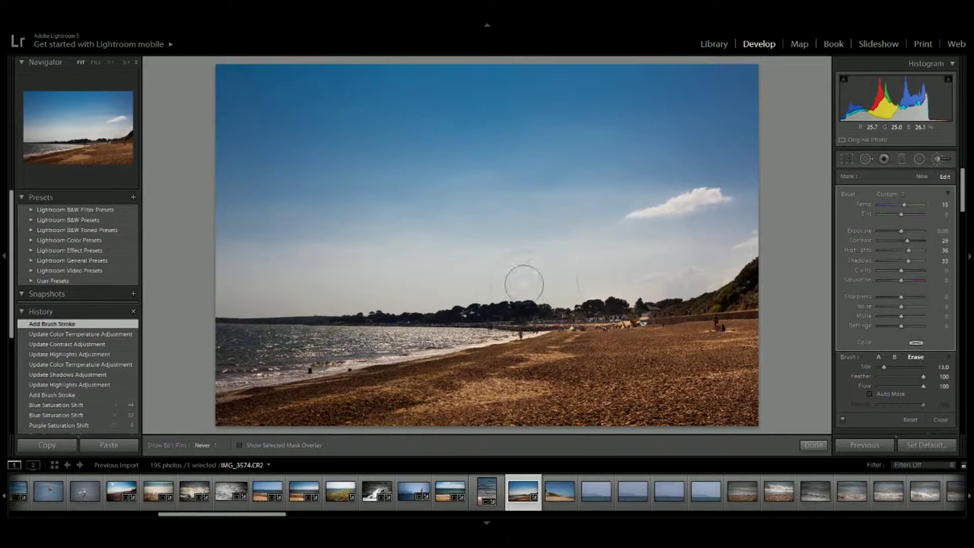
# Step: Try a post-crop vignette and reset it, then paint a high-clarity stroke onto the photo
pyautogui.scroll(-15, 892, 272)
pyautogui.moveTo(908, 365); pyautogui.dragTo(893, 365)
pyautogui.doubleClick(893, 365)
pyautogui.scroll(5, 908, 203)
pyautogui.click(937, 162)
pyautogui.moveTo(730, 199); pyautogui.dragTo(635, 212)
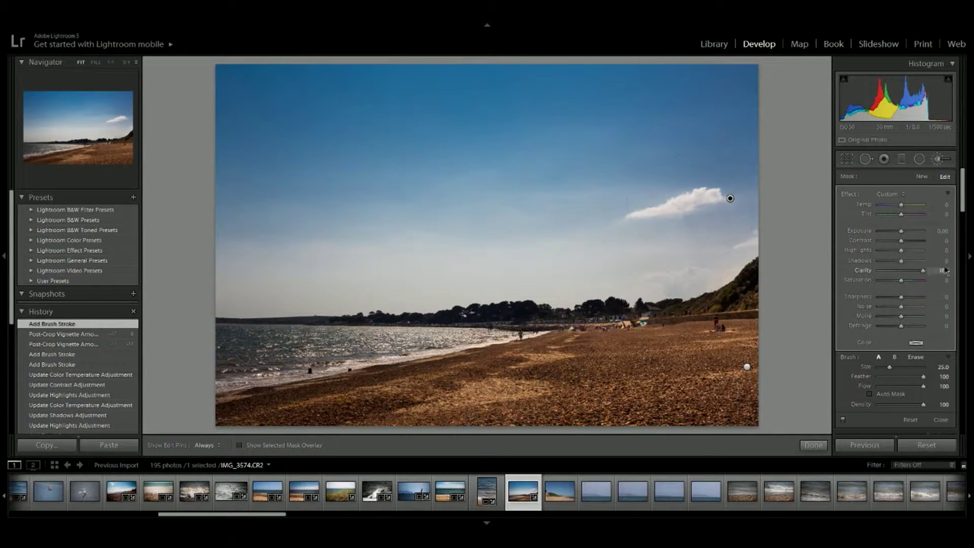
pyautogui.click(938, 159)
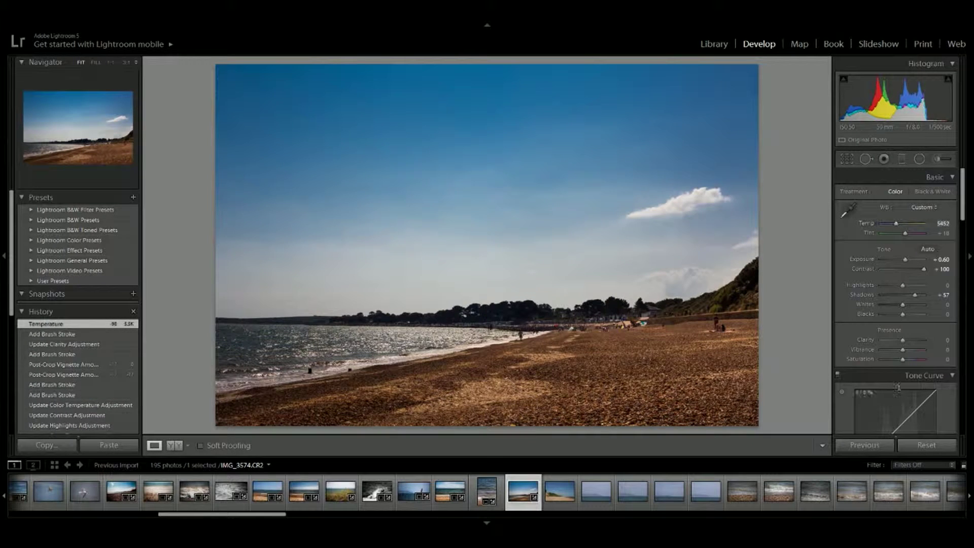
# Step: Compare IMG_3574 Before/After, then move on to IMG_3577
pyautogui.press('y')
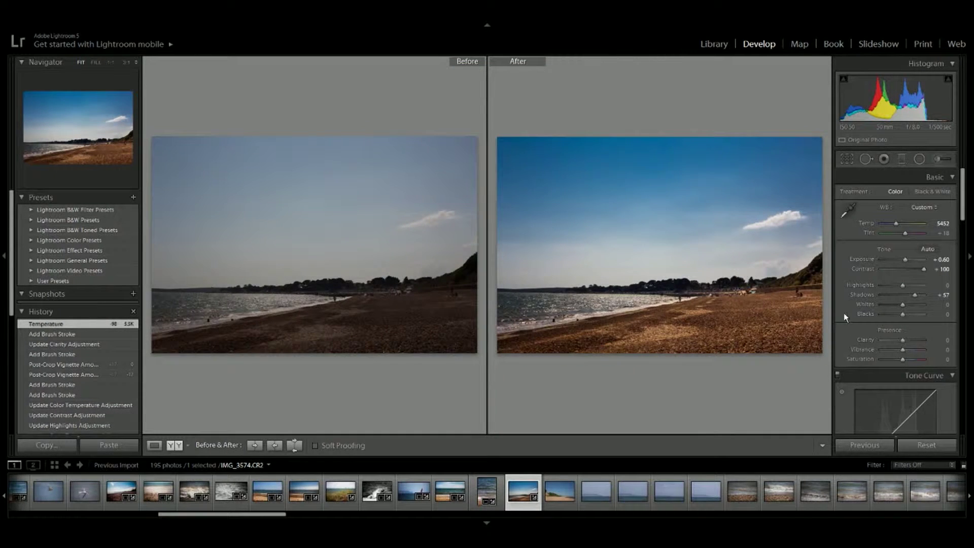
pyautogui.press('y')
pyautogui.press('Right')
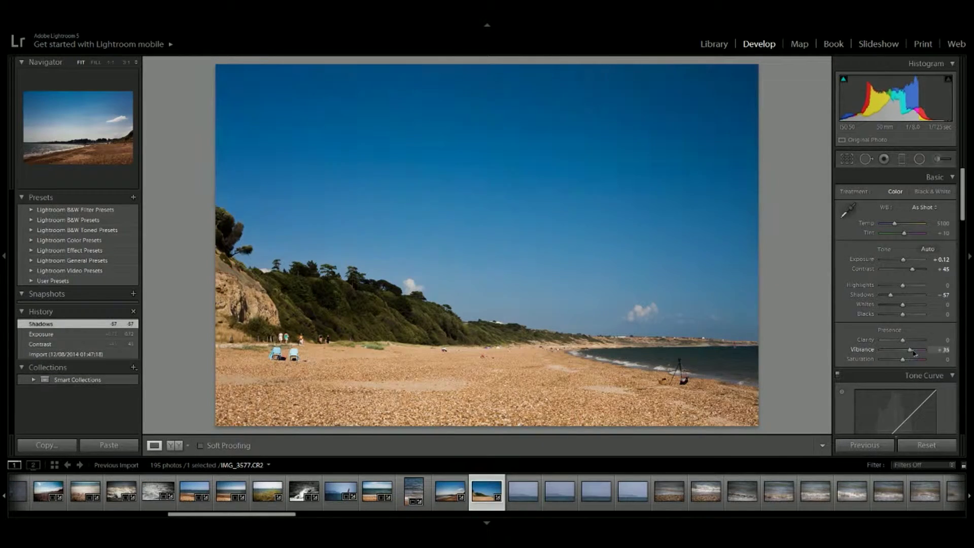
# Step: Pull down the highlights and paint extra clarity over the small cloud
pyautogui.moveTo(909, 288); pyautogui.dragTo(892, 287)
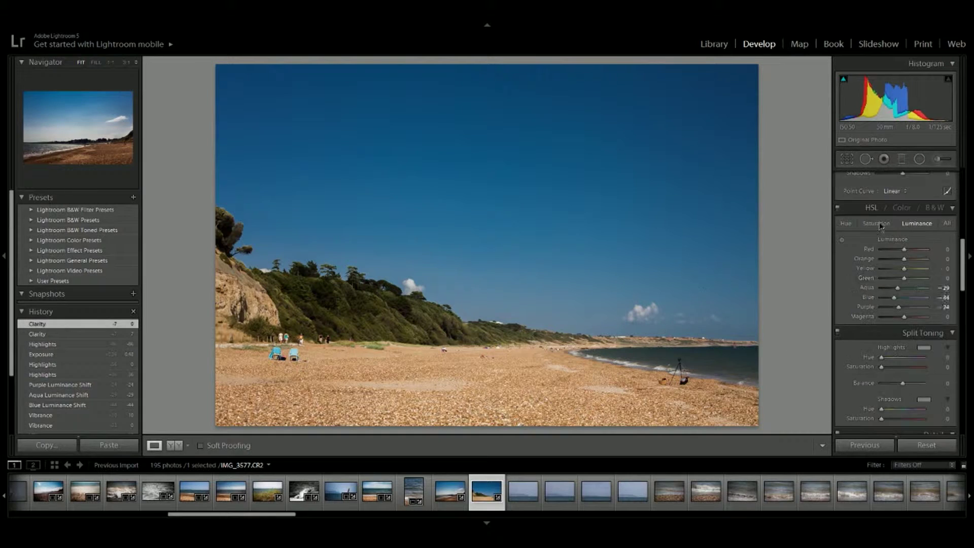
pyautogui.press('k')
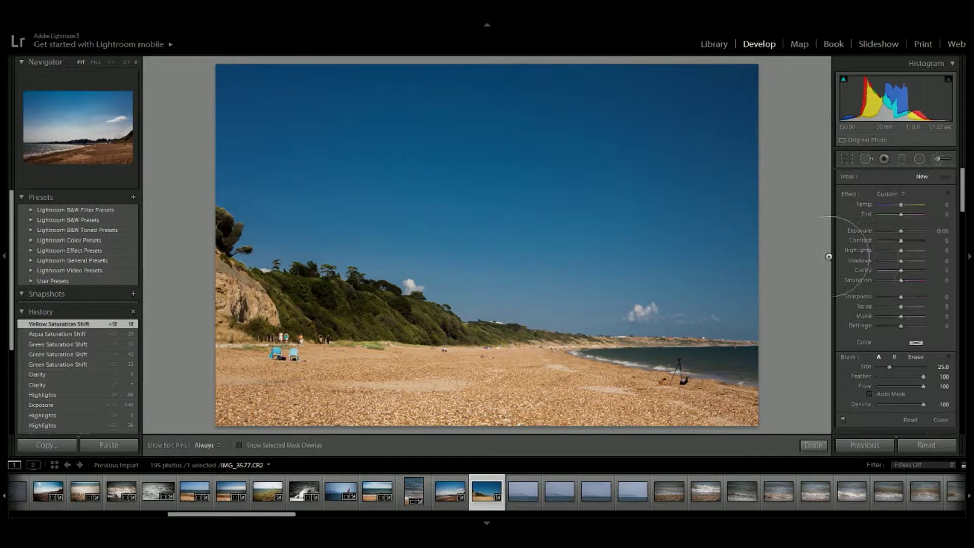
pyautogui.click(634, 312)
pyautogui.hotkey('ctrl', 'z')
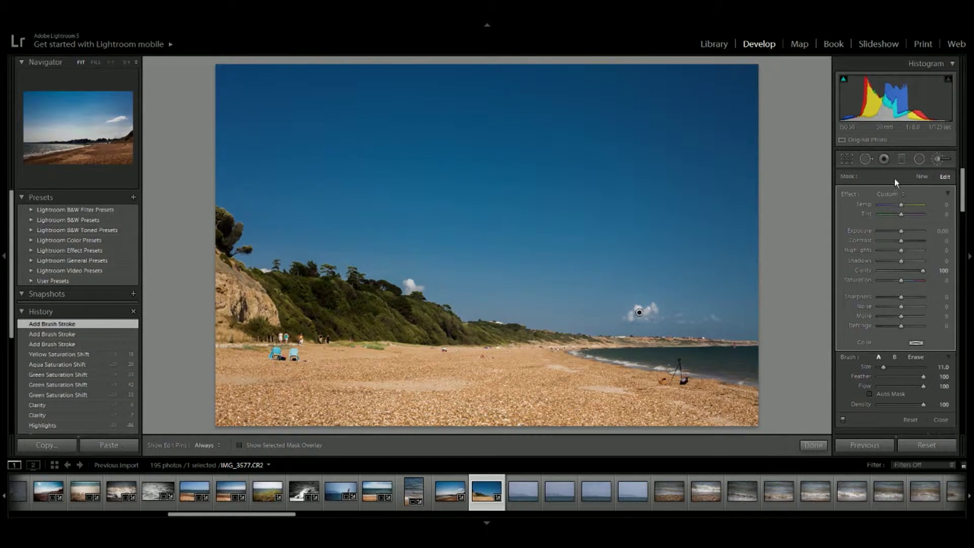
# Step: Draw a large radial filter over the whole photo with exposure at zero, then compare Before/After
pyautogui.click(920, 158)
pyautogui.moveTo(490, 305)
pyautogui.mouseDown()
pyautogui.moveTo(224, 87)
pyautogui.moveTo(142, 100)
pyautogui.mouseUp()
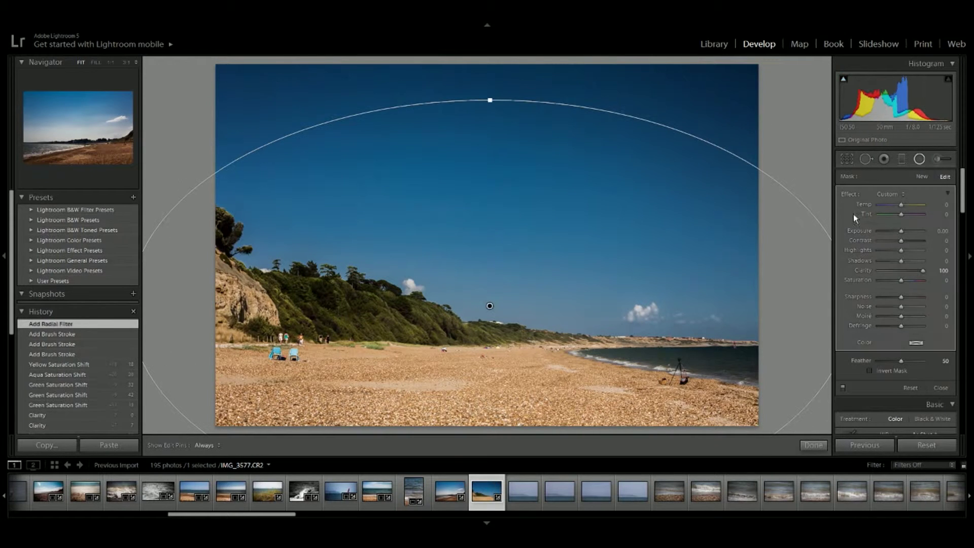
pyautogui.moveTo(904, 234); pyautogui.dragTo(902, 232)
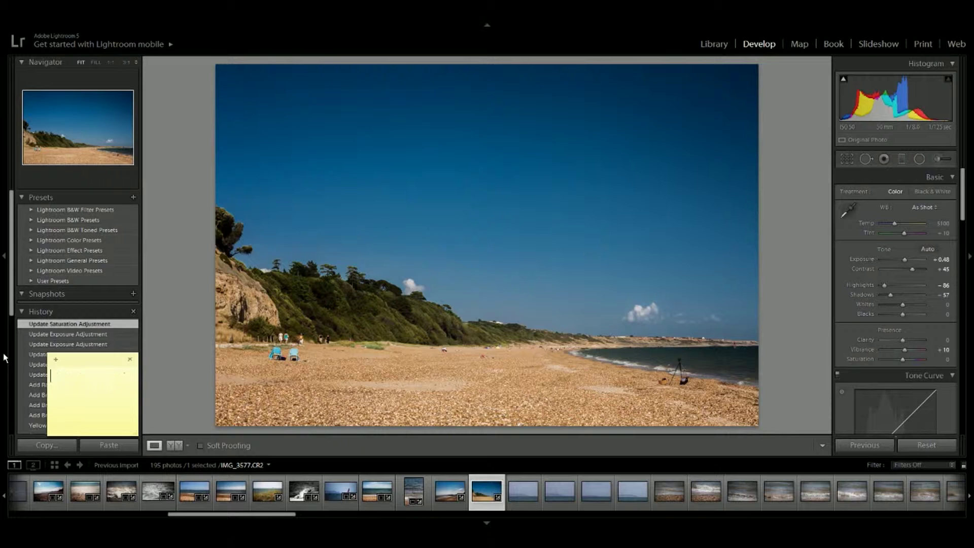
pyautogui.press('y')
pyautogui.press('Right')
pyautogui.press('Right')
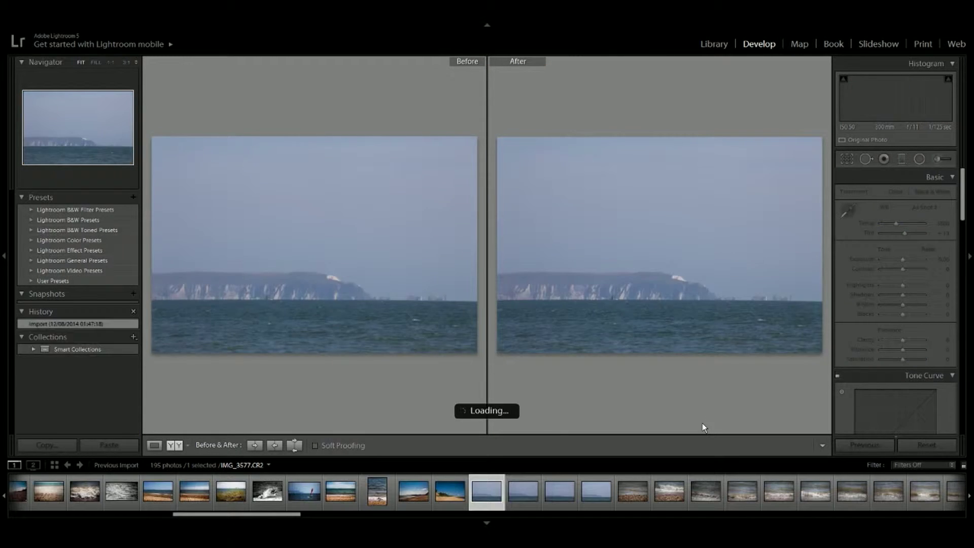
# Step: Delete the soft cliff frame from disk and move to the other cliff seascape
pyautogui.press('y')
pyautogui.press('z')
pyautogui.press('Delete')
pyautogui.press('Return')
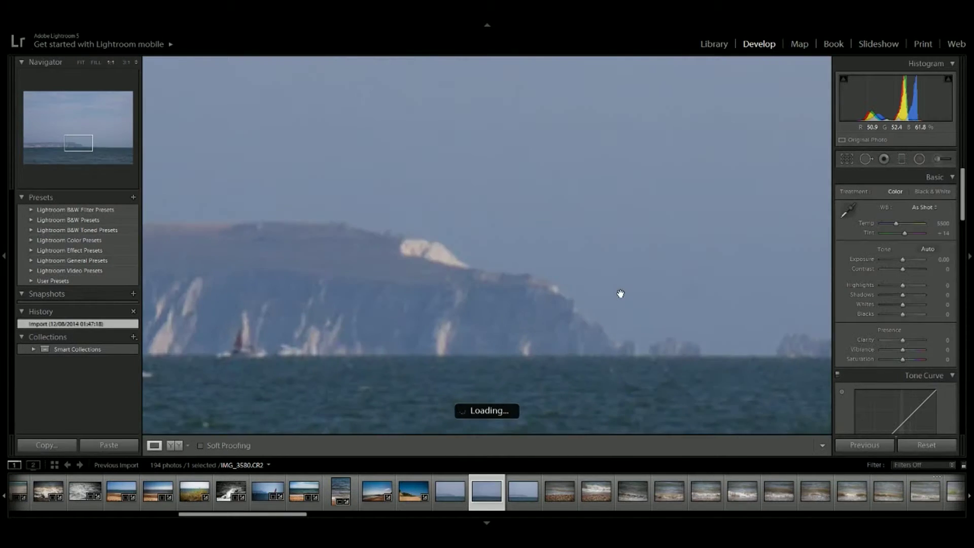
pyautogui.press('Right')
pyautogui.press('z')
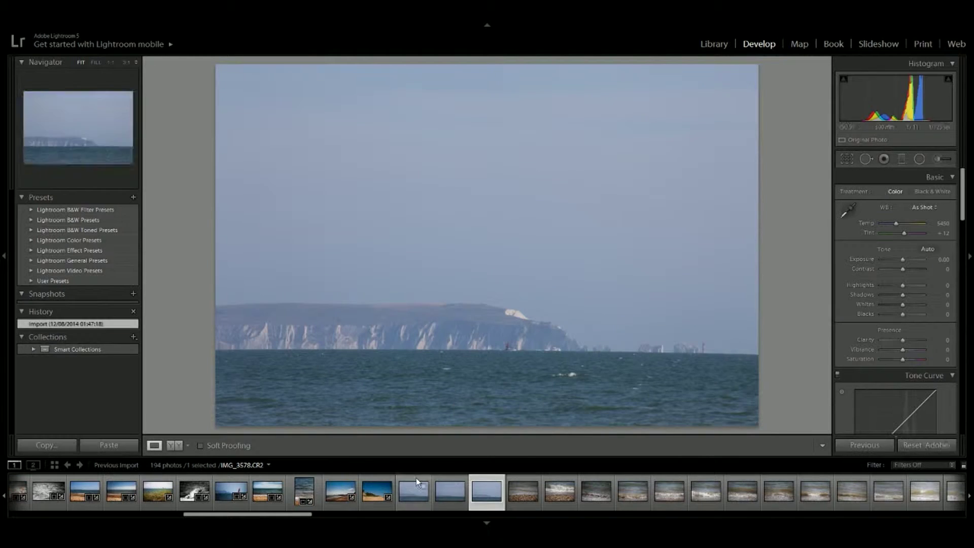
# Step: Convert the cliff seascape to black and white with maximum contrast and a wider crop
pyautogui.press('Left')
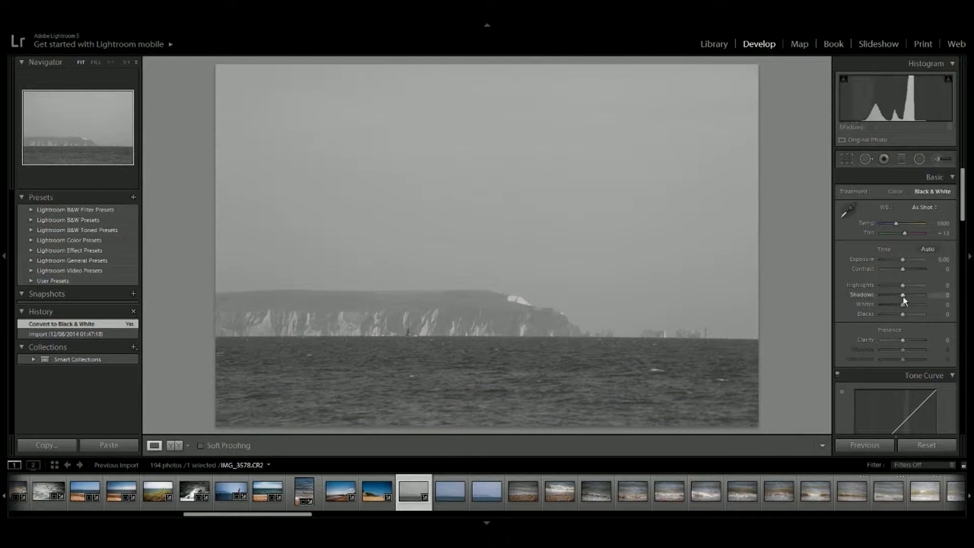
pyautogui.moveTo(903, 269)
pyautogui.mouseDown()
pyautogui.moveTo(924, 269)
pyautogui.moveTo(903, 259)
pyautogui.mouseUp()
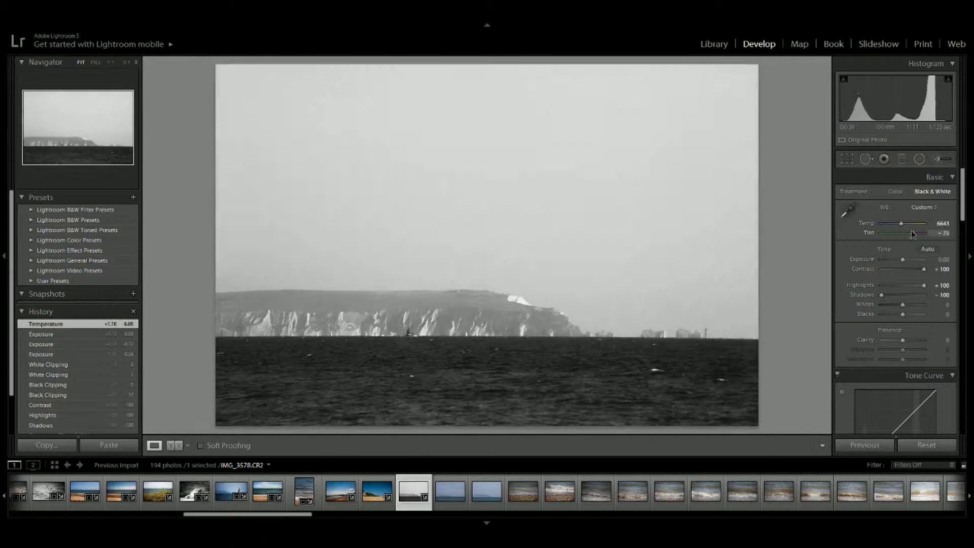
pyautogui.moveTo(896, 223); pyautogui.dragTo(901, 223)
pyautogui.press('r')
pyautogui.click(871, 209)
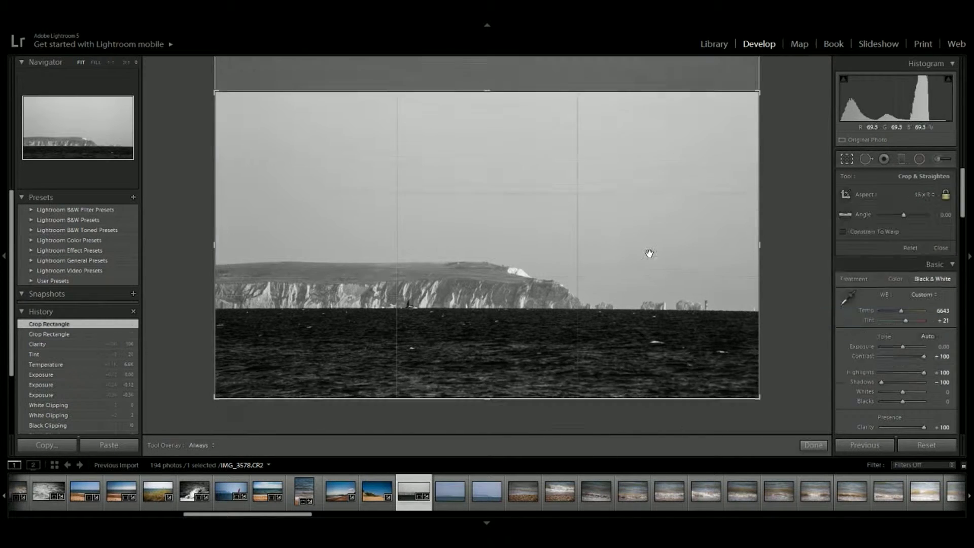
pyautogui.press('k')
pyautogui.press('k')
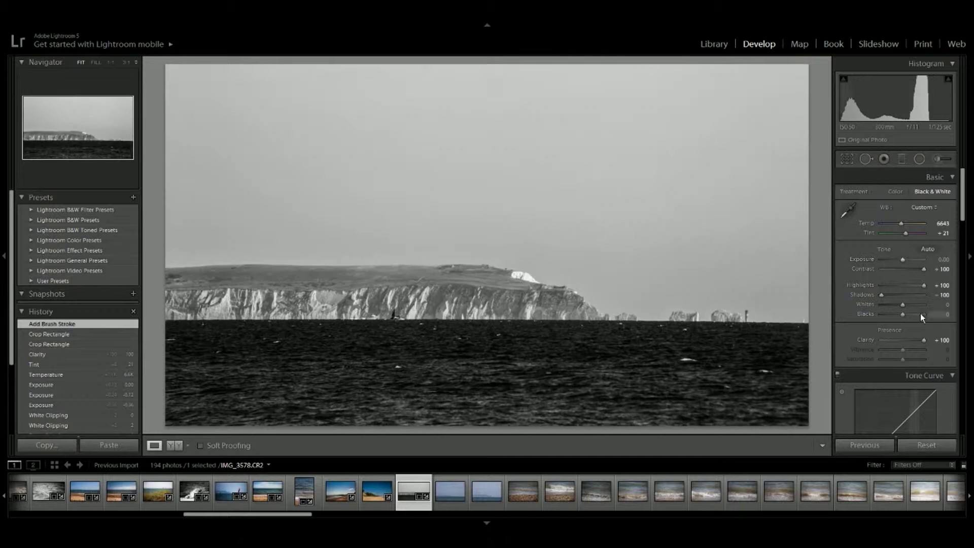
# Step: Add a whole-photo Radial Filter at -0.78 exposure, then delete the rejected shot from disk
pyautogui.hotkey('shift', 'm')
pyautogui.doubleClick(647, 309)
pyautogui.moveTo(902, 234); pyautogui.dragTo(896, 232)
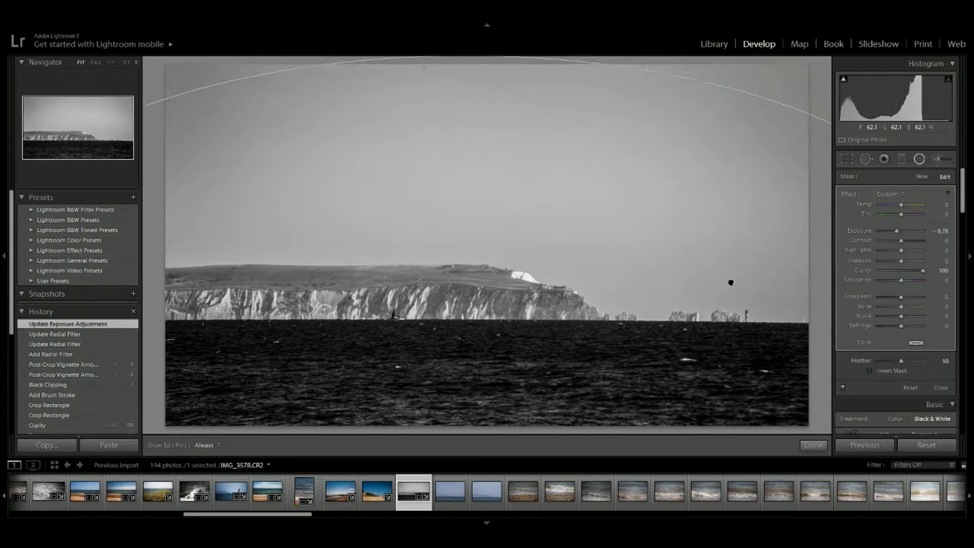
pyautogui.press('Delete')
pyautogui.press('Return')
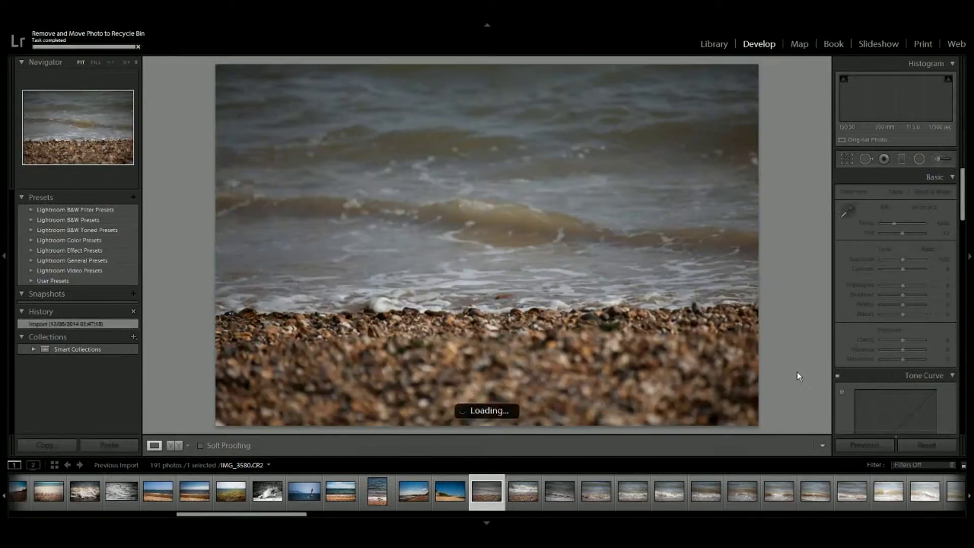
# Step: Select the nine near-duplicate wave shots and delete them from disk
pyautogui.press('Right')
pyautogui.press('Right')
pyautogui.press('Right')
pyautogui.press('Right')
pyautogui.press('Right')
pyautogui.press('Right')
pyautogui.press('Right')
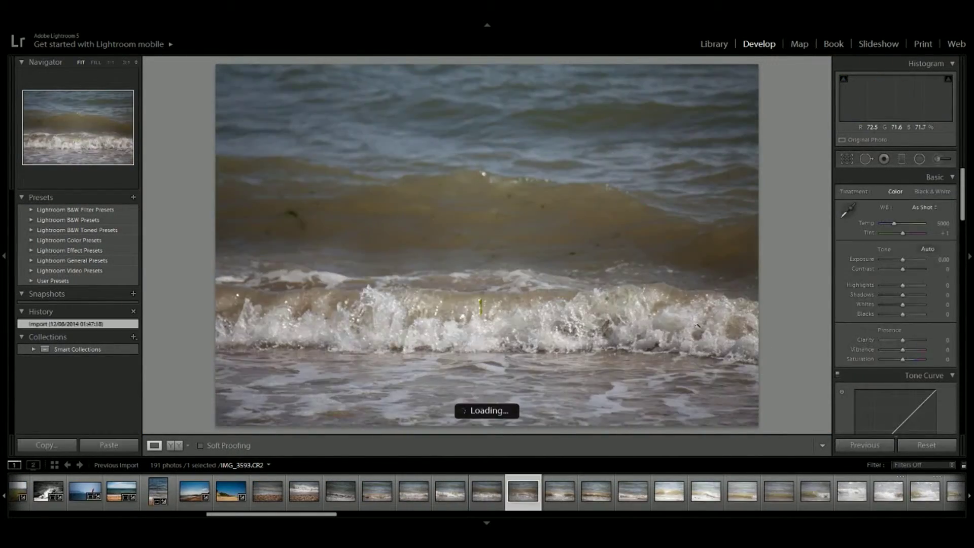
pyautogui.press('Right')
pyautogui.keyDown('shift'); pyautogui.click(194, 492); pyautogui.keyUp('shift')
pyautogui.press('Delete')
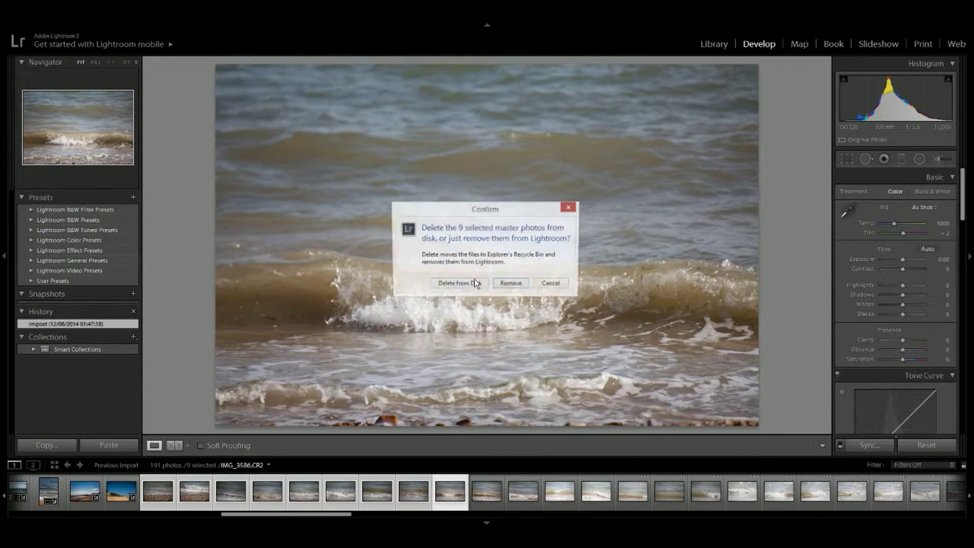
pyautogui.click(474, 279)
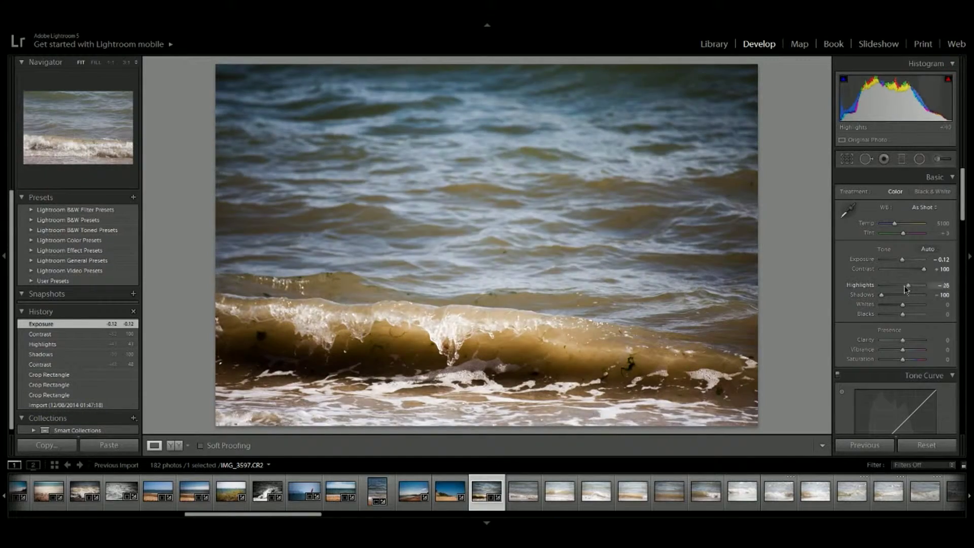
# Step: Check the golden wave's detail and enable lens Profile Corrections
pyautogui.click(507, 235)
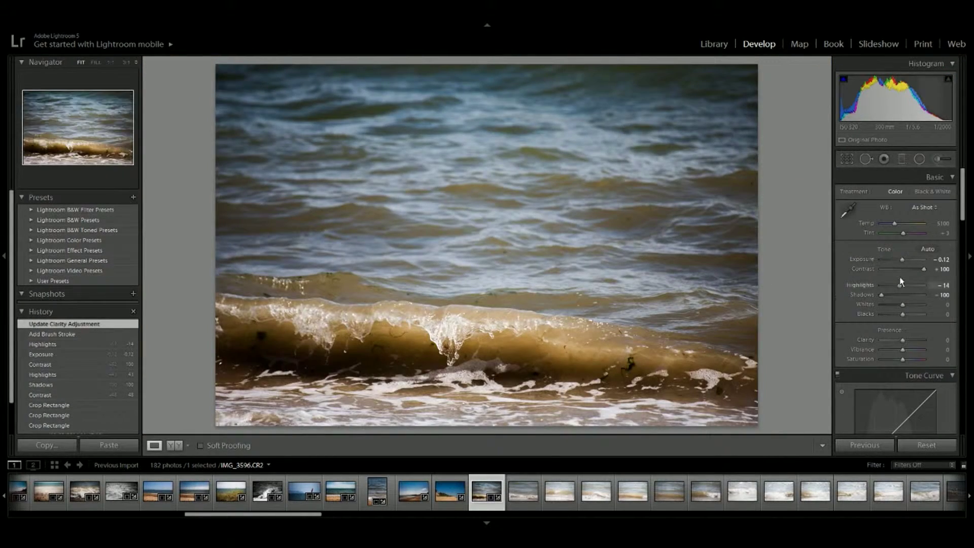
pyautogui.scroll(-10, 902, 281)
pyautogui.click(845, 214)
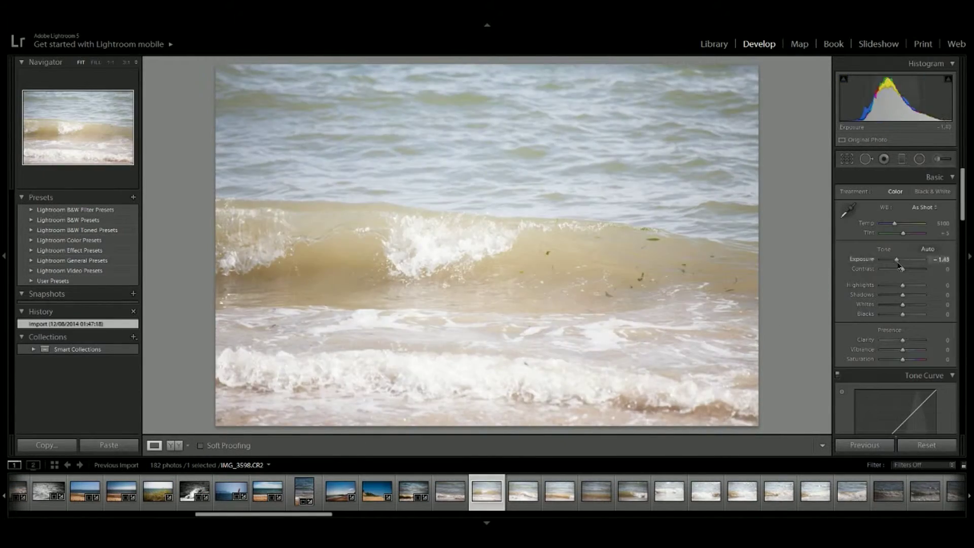
pyautogui.press('Right')
pyautogui.press('Right')
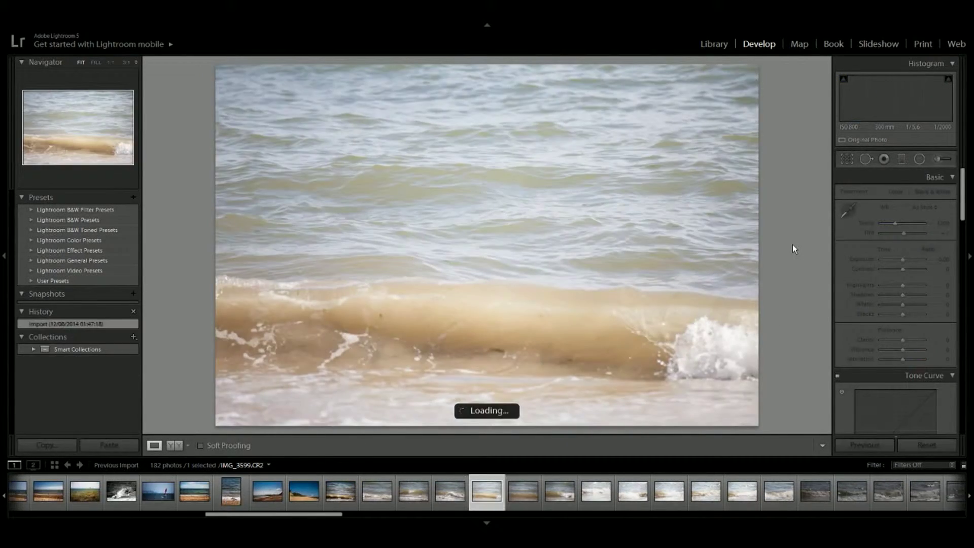
pyautogui.press('Right')
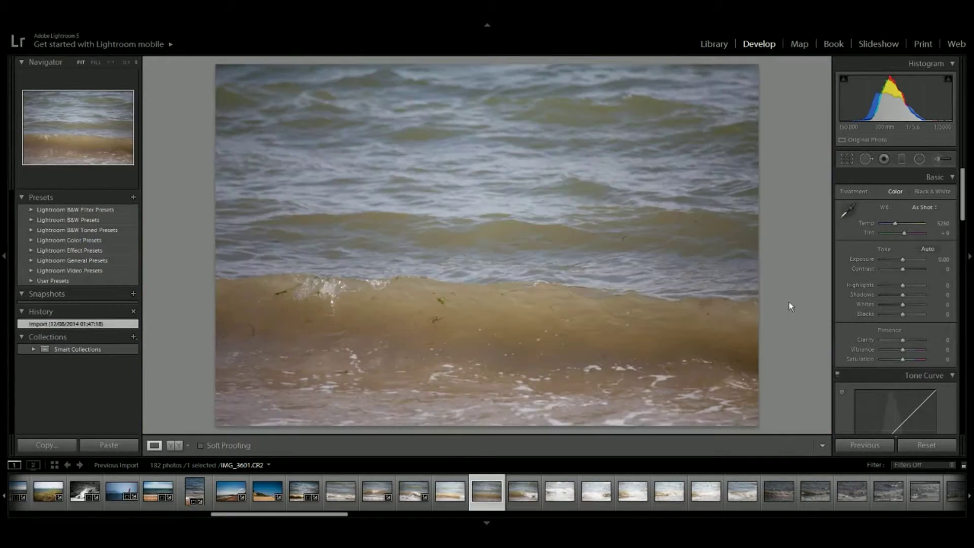
pyautogui.press('Right')
pyautogui.press('Right')
pyautogui.press('Right')
# Step: Remove selected wave shots; make the splashing wave dark B&W: Saturation -100, Shadows -100, Contrast +100
pyautogui.rightClick(308, 483)
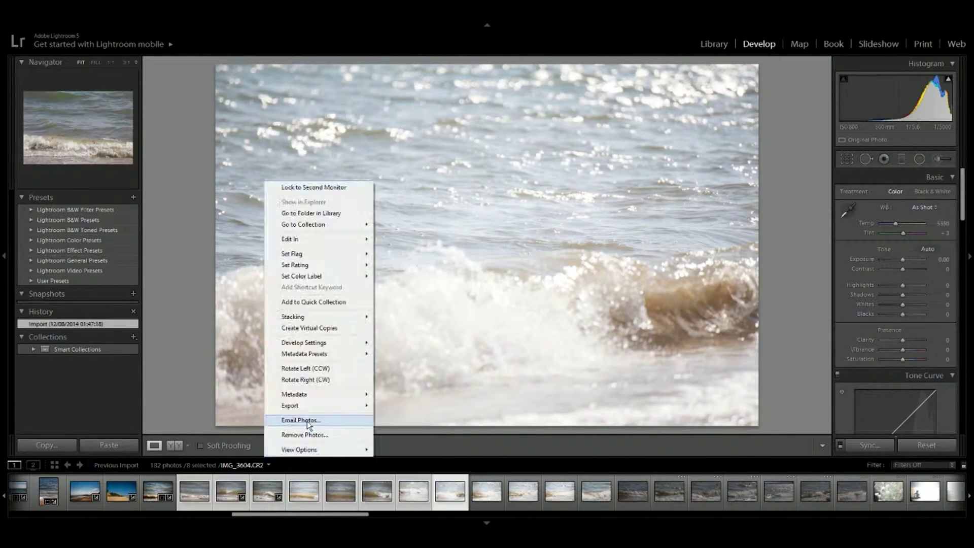
pyautogui.click(325, 432)
pyautogui.moveTo(901, 263); pyautogui.dragTo(898, 260)
pyautogui.moveTo(903, 359); pyautogui.dragTo(881, 359)
pyautogui.moveTo(903, 295)
pyautogui.mouseDown()
pyautogui.moveTo(881, 294)
pyautogui.moveTo(890, 314)
pyautogui.mouseUp()
pyautogui.moveTo(903, 269)
pyautogui.mouseDown()
pyautogui.moveTo(924, 269)
pyautogui.moveTo(895, 259)
pyautogui.mouseUp()
pyautogui.moveTo(891, 314); pyautogui.dragTo(902, 314)
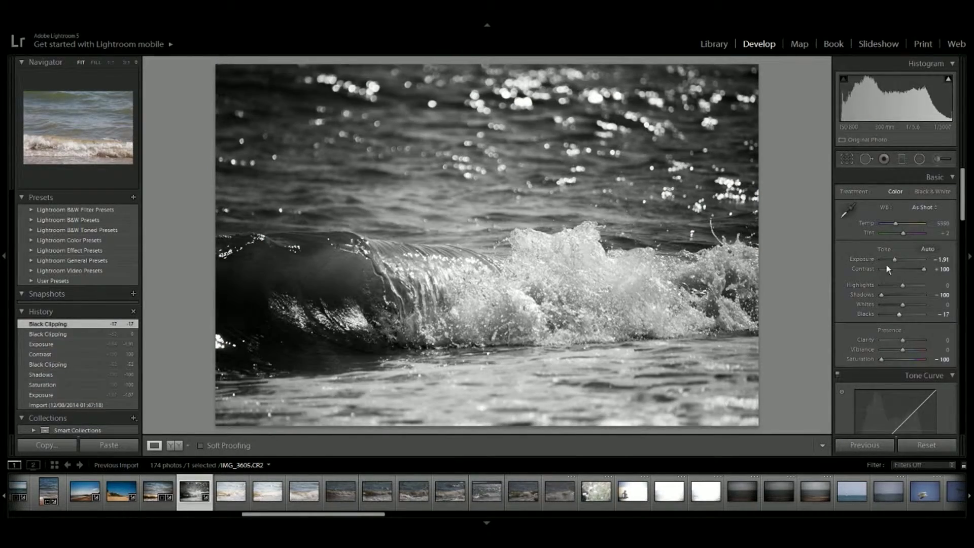
# Step: Delete the current reject, check detail, and select a range of wave photos to cull
pyautogui.press('Return')
pyautogui.press('Right')
pyautogui.press('Right')
pyautogui.press('Right')
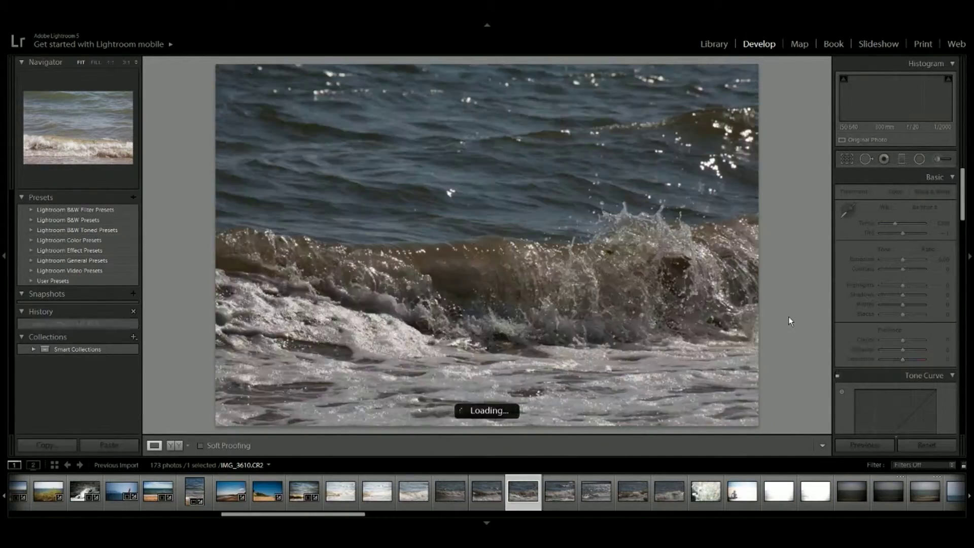
pyautogui.click(788, 316)
pyautogui.click(610, 277)
pyautogui.press('Right')
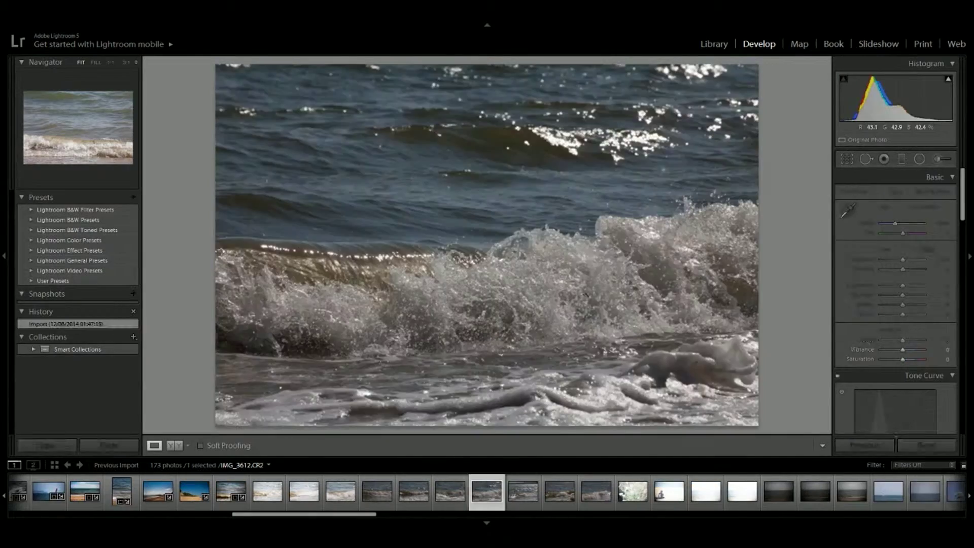
pyautogui.press('Right')
pyautogui.press('Right')
pyautogui.press('Right')
pyautogui.hotkey('shift', 'Left')
pyautogui.hotkey('shift', 'Left')
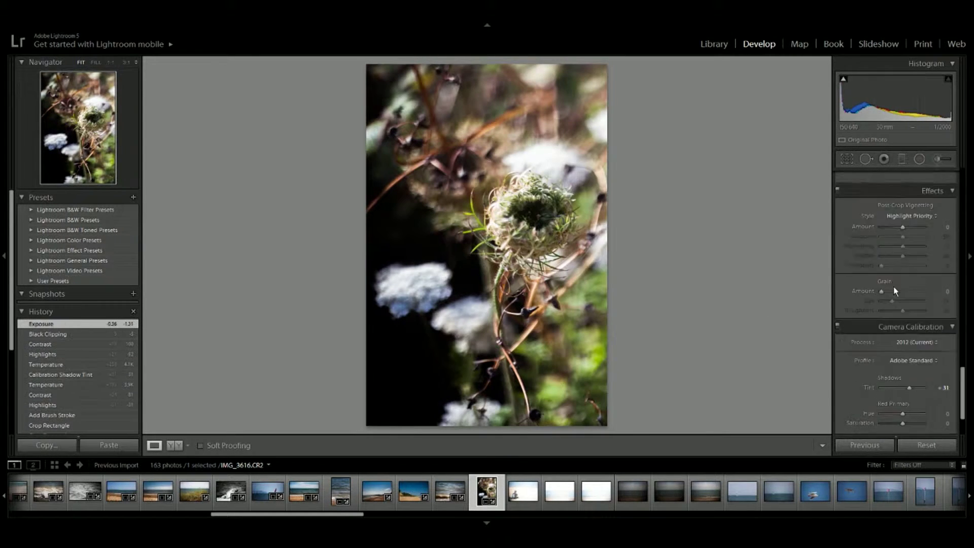
# Step: Adjust a slider on the flower close-up, zoom into the flower head, and start a brush
pyautogui.scroll(3, 895, 290)
pyautogui.moveTo(903, 298); pyautogui.dragTo(897, 299)
pyautogui.press('z')
pyautogui.press('k')
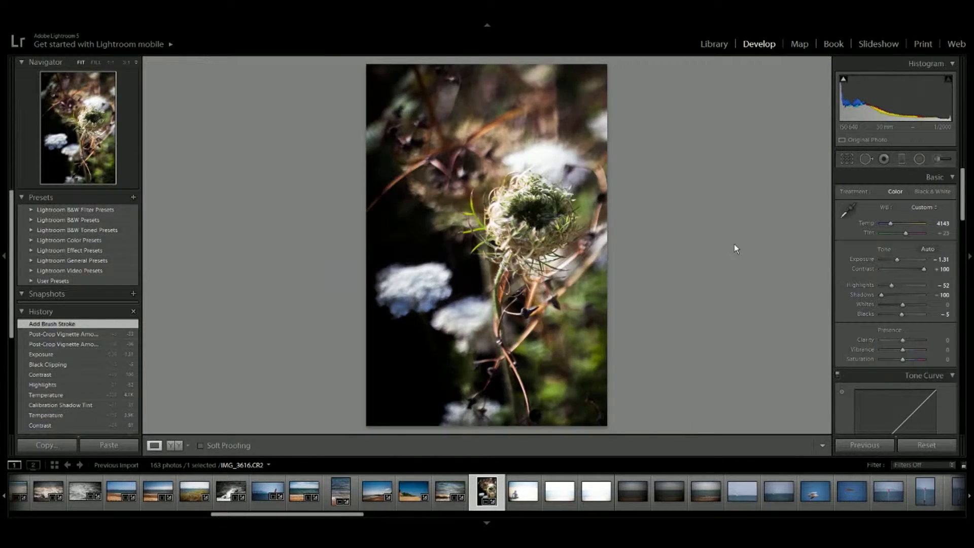
# Step: Make the seated-figure photo B&W: Saturation -100, Contrast/Highlights/Clarity +100, Shadows/Blacks -100, darker exposure
pyautogui.press('Right')
pyautogui.moveTo(904, 315); pyautogui.dragTo(881, 314)
pyautogui.moveTo(903, 359); pyautogui.dragTo(881, 359)
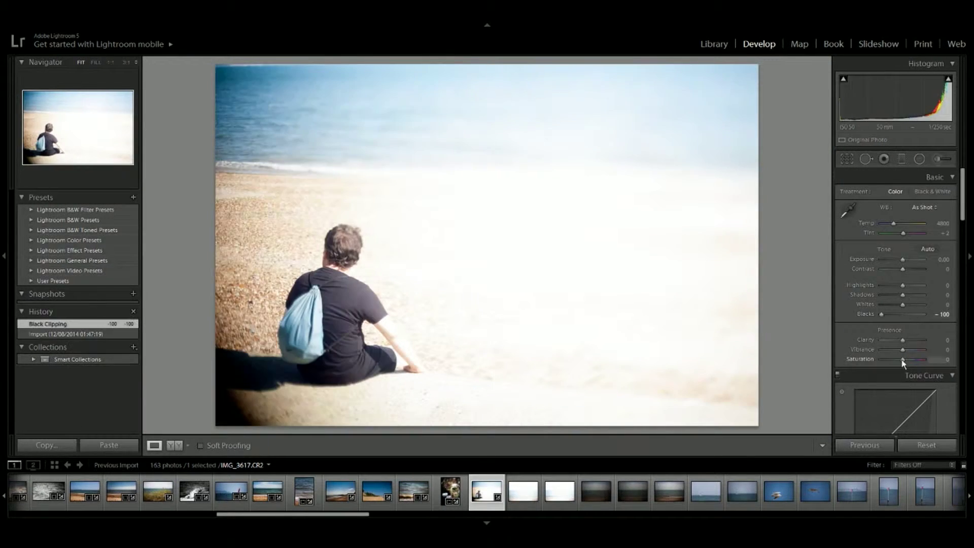
pyautogui.moveTo(903, 295); pyautogui.dragTo(882, 295)
pyautogui.moveTo(903, 268); pyautogui.dragTo(924, 269)
pyautogui.moveTo(903, 340); pyautogui.dragTo(924, 340)
pyautogui.moveTo(903, 285)
pyautogui.mouseDown()
pyautogui.moveTo(924, 285)
pyautogui.moveTo(898, 259)
pyautogui.mouseUp()
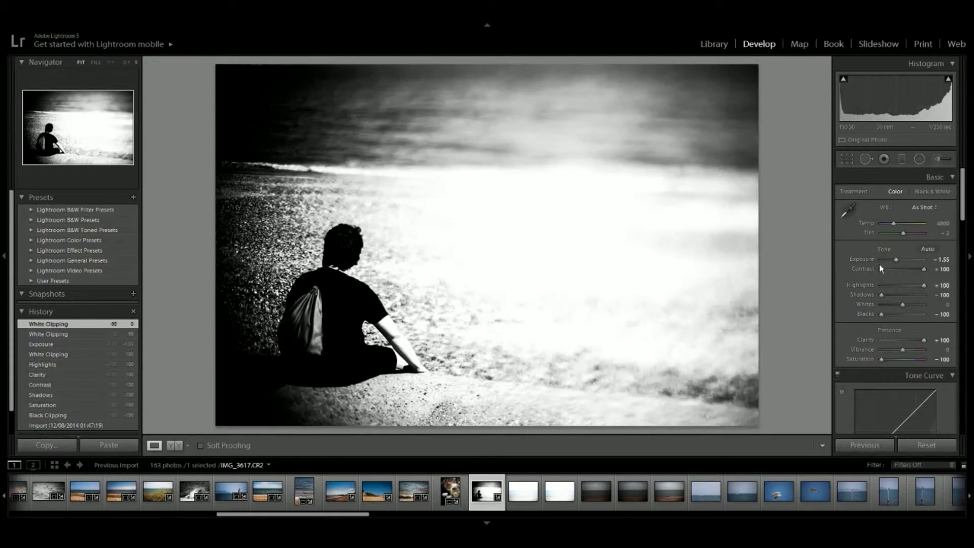
pyautogui.moveTo(924, 304); pyautogui.dragTo(903, 304)
# Step: Crop the beach photo to 16:9 and lower the post-crop vignette amount
pyautogui.press('r')
pyautogui.click(923, 195)
pyautogui.click(857, 311)
pyautogui.press('r')
pyautogui.scroll(-10, 912, 235)
pyautogui.moveTo(902, 298); pyautogui.dragTo(901, 299)
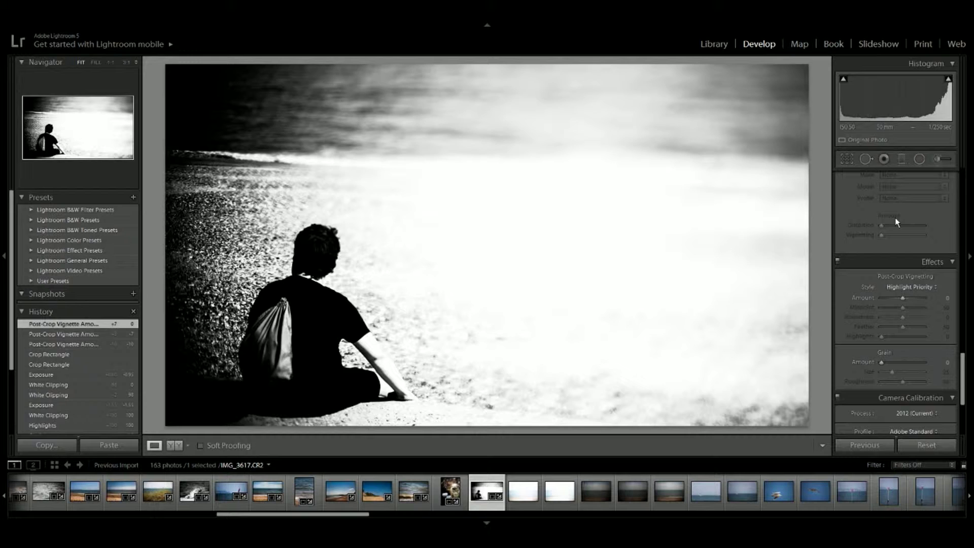
# Step: Compare the flower before and after, then try and undo a brush stroke on the beach photo
pyautogui.press('Left')
pyautogui.press('y')
pyautogui.press('y')
pyautogui.press('Right')
pyautogui.press('k')
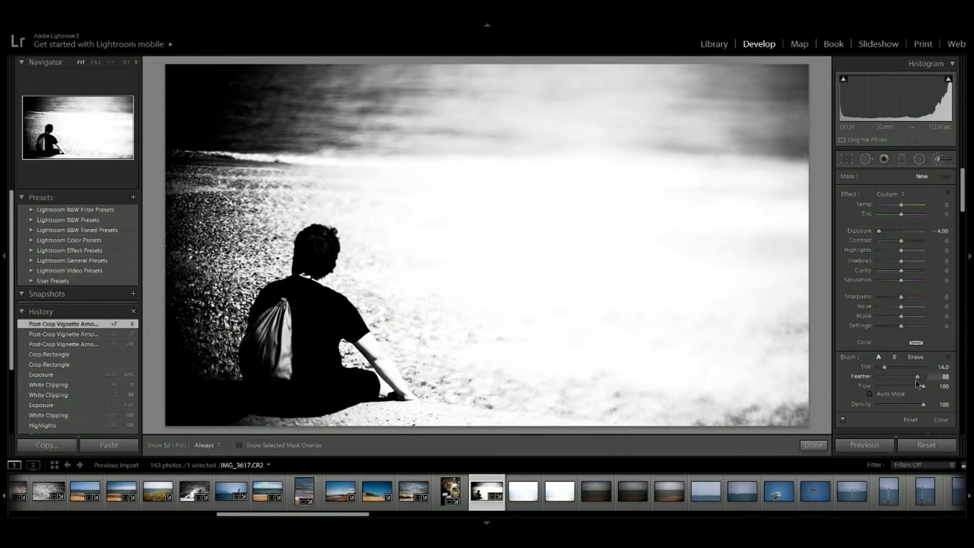
pyautogui.hotkey('ctrl', 'z')
pyautogui.press('k')
pyautogui.press('Right')
pyautogui.press('Right')
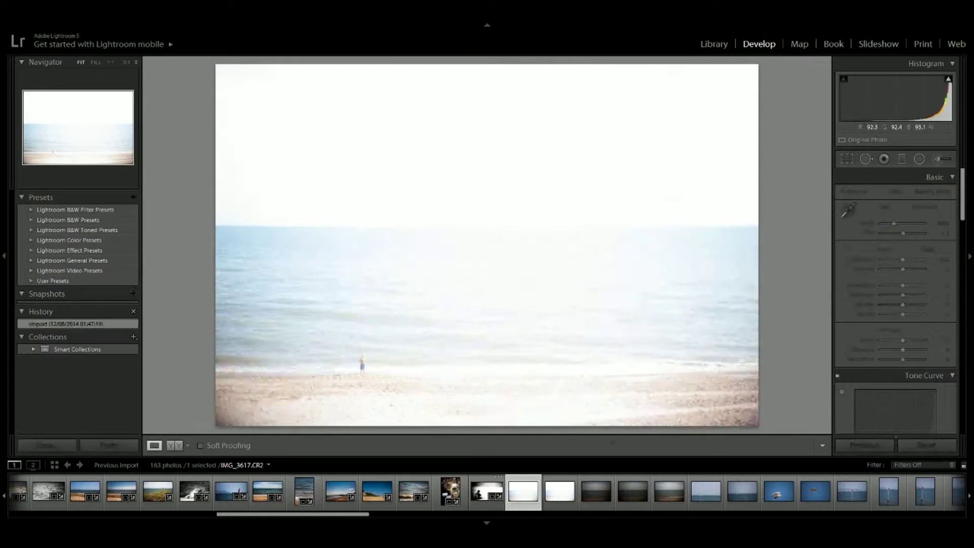
# Step: Paint a darkening brush over the child, pull Highlights fully down, raise Whites, lower Exposure
pyautogui.click(396, 353)
pyautogui.press('k')
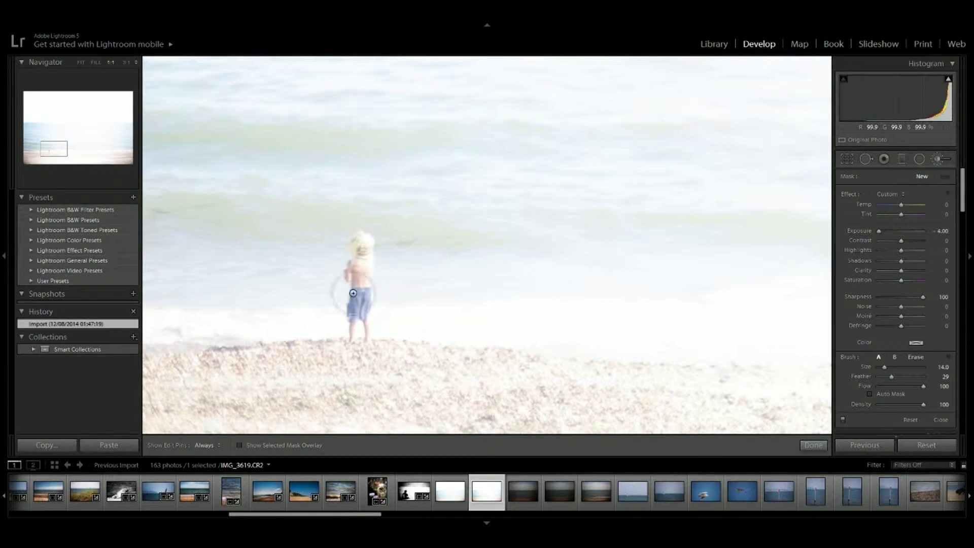
pyautogui.press('z')
pyautogui.press('r')
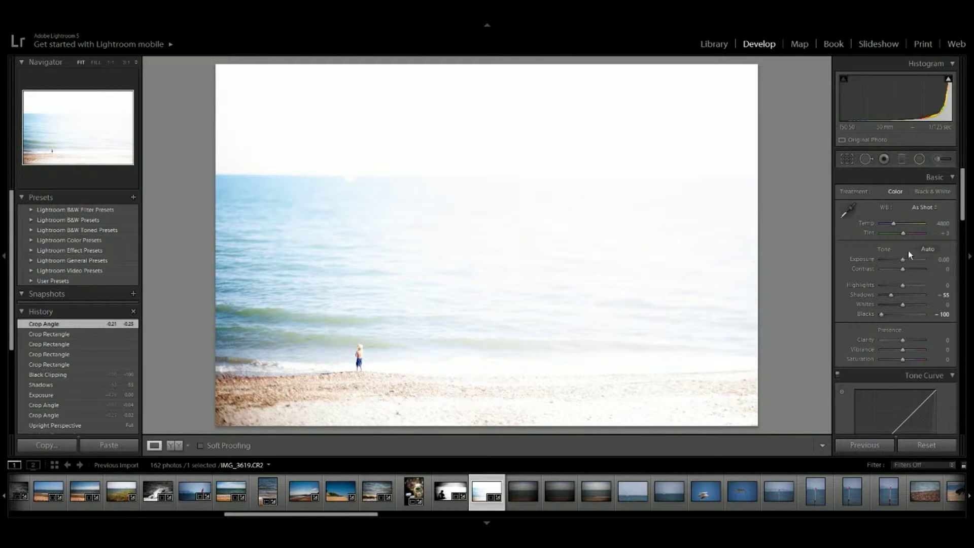
pyautogui.moveTo(901, 288); pyautogui.dragTo(882, 286)
pyautogui.moveTo(903, 304); pyautogui.dragTo(916, 306)
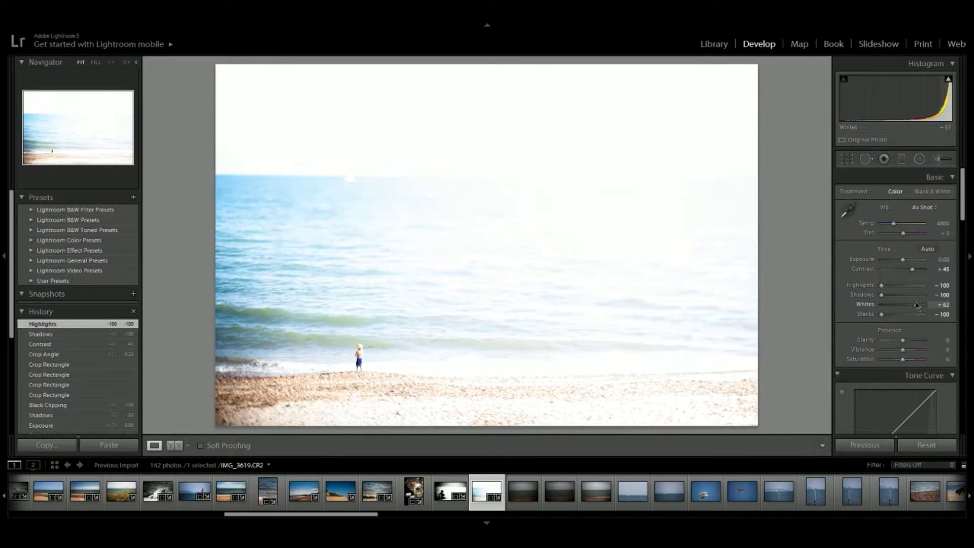
pyautogui.moveTo(903, 259); pyautogui.dragTo(896, 265)
# Step: Tighten the 16:9 crop closer around the waves and child
pyautogui.press('r')
pyautogui.moveTo(809, 223); pyautogui.dragTo(688, 222)
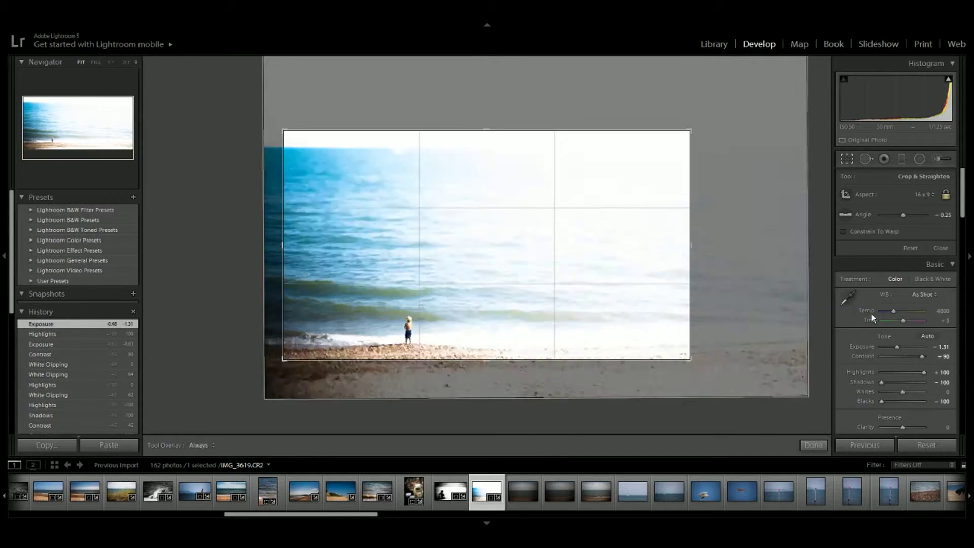
pyautogui.moveTo(691, 131); pyautogui.dragTo(682, 149)
pyautogui.press('r')
pyautogui.press('r')
pyautogui.press('r')
pyautogui.press('r')
pyautogui.moveTo(598, 220); pyautogui.dragTo(559, 217)
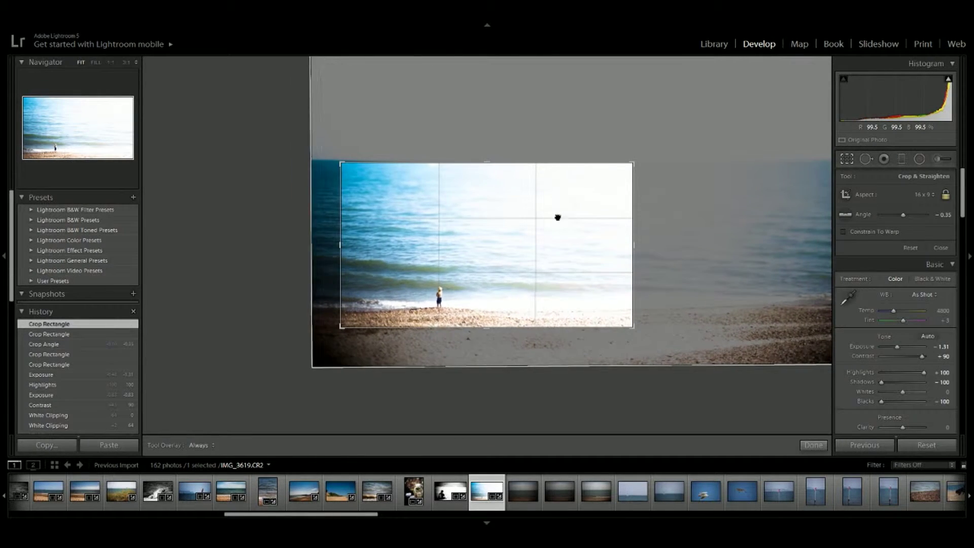
pyautogui.press('r')
# Step: Raise Contrast to +100 and Clarity to +31, then compare before and after
pyautogui.moveTo(922, 269); pyautogui.dragTo(928, 269)
pyautogui.moveTo(903, 340); pyautogui.dragTo(909, 343)
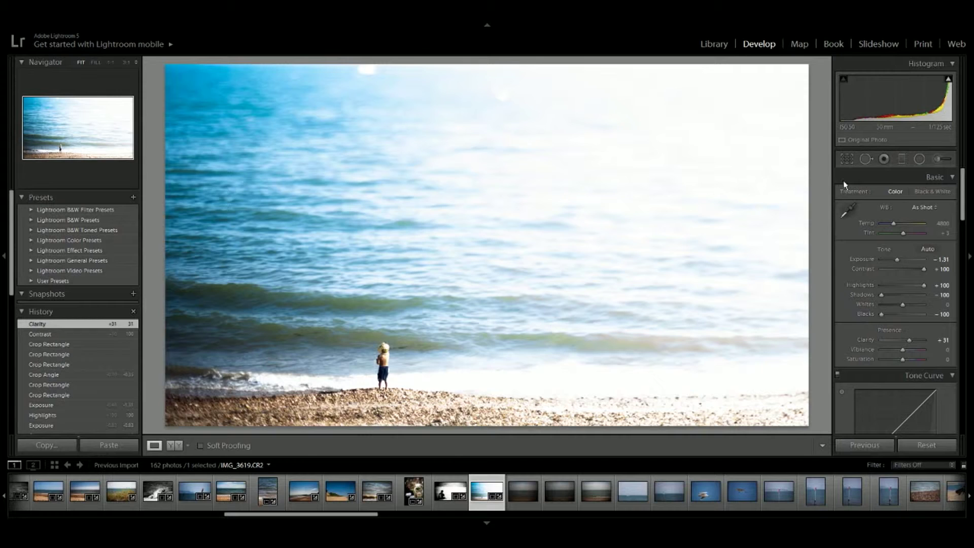
pyautogui.press('y')
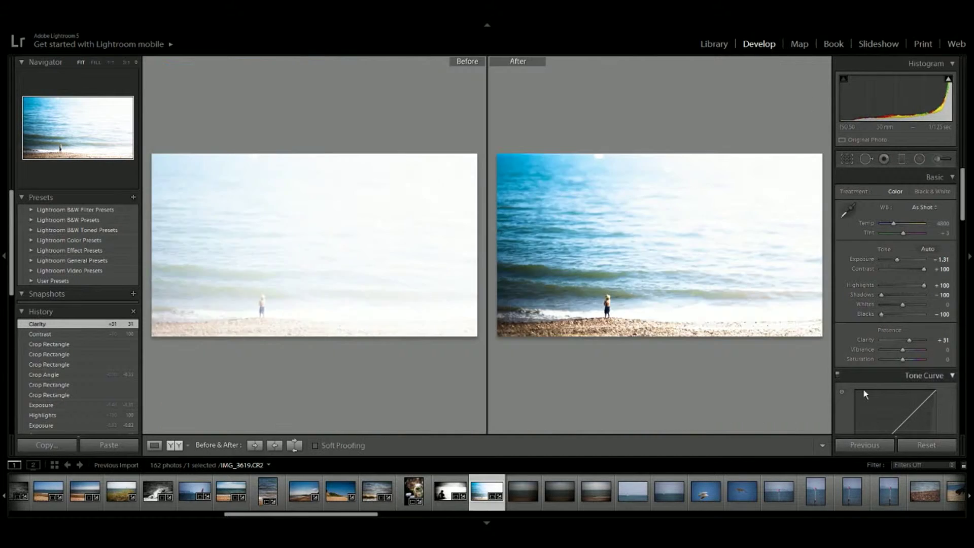
pyautogui.press('y')
pyautogui.press('Right')
pyautogui.press('Right')
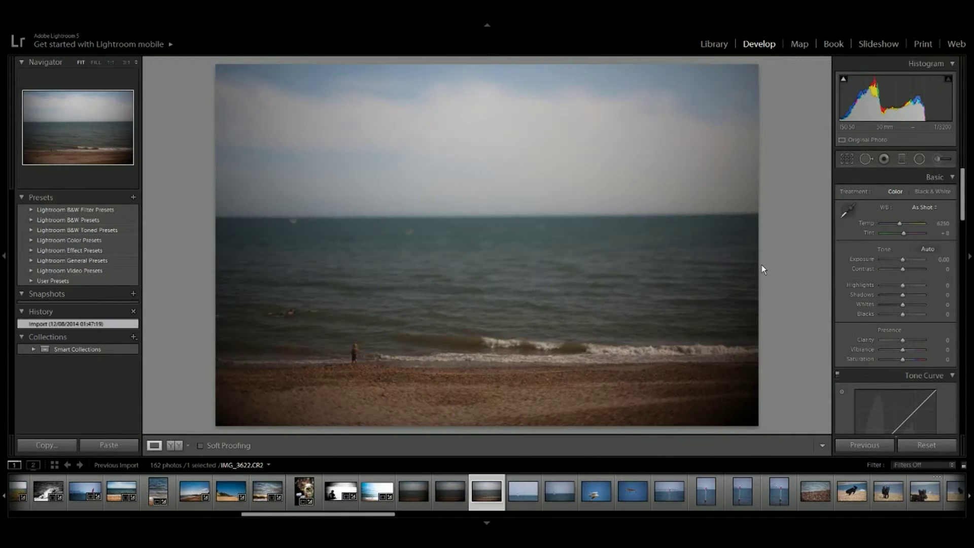
# Step: Brighten the grey seascape, straighten its horizon with a tighter crop, and max Contrast
pyautogui.moveTo(903, 260); pyautogui.dragTo(908, 259)
pyautogui.press('r')
pyautogui.moveTo(732, 167)
pyautogui.mouseDown()
pyautogui.moveTo(711, 152)
pyautogui.moveTo(668, 163)
pyautogui.moveTo(579, 329)
pyautogui.mouseUp()
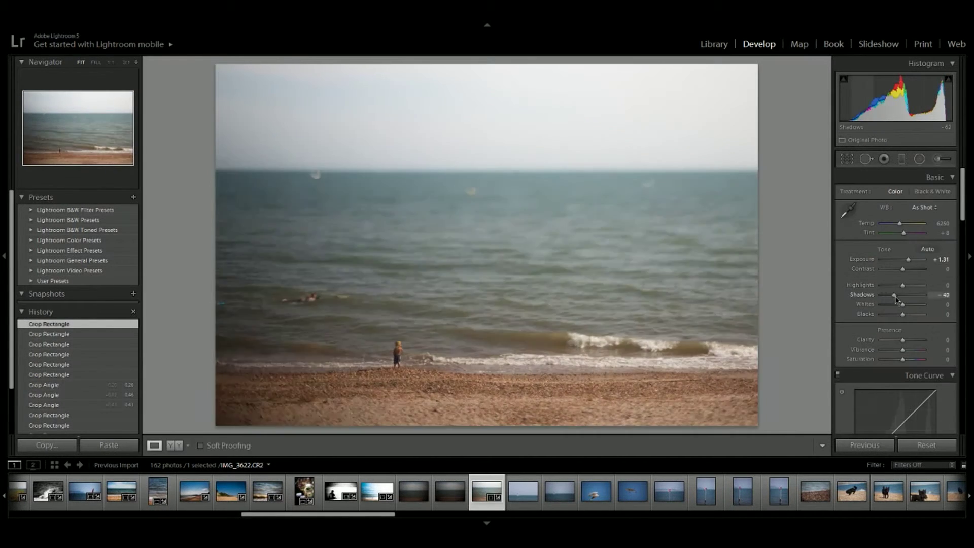
pyautogui.moveTo(908, 259); pyautogui.dragTo(911, 259)
pyautogui.moveTo(903, 315)
pyautogui.mouseDown()
pyautogui.moveTo(856, 311)
pyautogui.moveTo(926, 269)
pyautogui.moveTo(911, 265)
pyautogui.mouseUp()
pyautogui.doubleClick(866, 295)
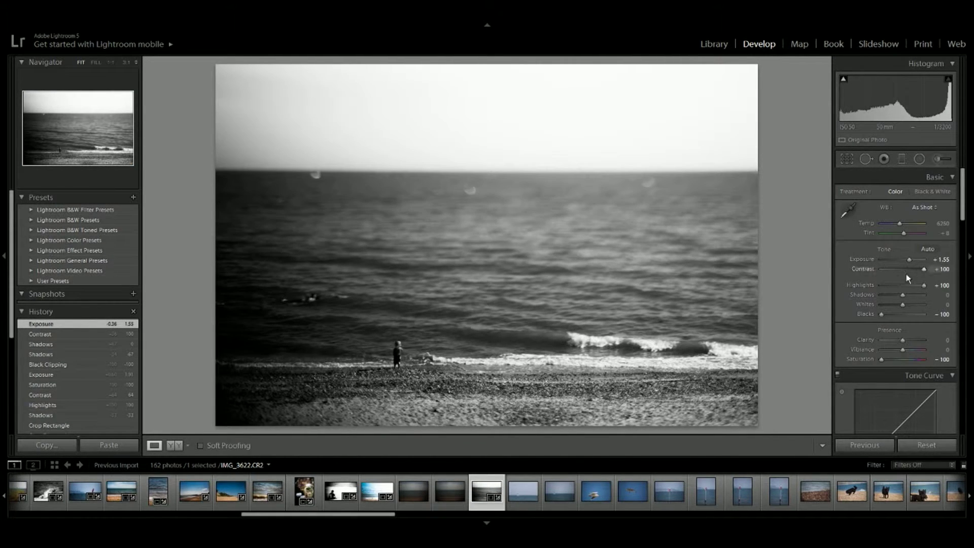
# Step: Push Whites to maximum, trying then resetting Clarity and the edge vignette to zero
pyautogui.moveTo(902, 304)
pyautogui.mouseDown()
pyautogui.moveTo(927, 308)
pyautogui.moveTo(918, 305)
pyautogui.mouseUp()
pyautogui.moveTo(918, 306); pyautogui.dragTo(927, 305)
pyautogui.moveTo(903, 339); pyautogui.dragTo(909, 339)
pyautogui.doubleClick(865, 340)
pyautogui.scroll(-10, 906, 298)
pyautogui.moveTo(903, 234); pyautogui.dragTo(900, 237)
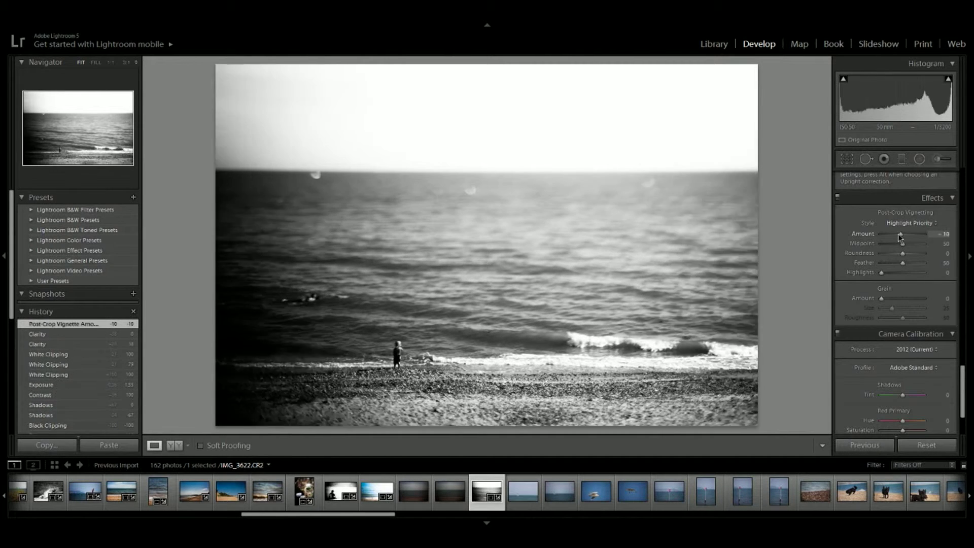
pyautogui.doubleClick(899, 237)
# Step: Paint local brush adjustments over the bottom beach and onto the small figure
pyautogui.press('k')
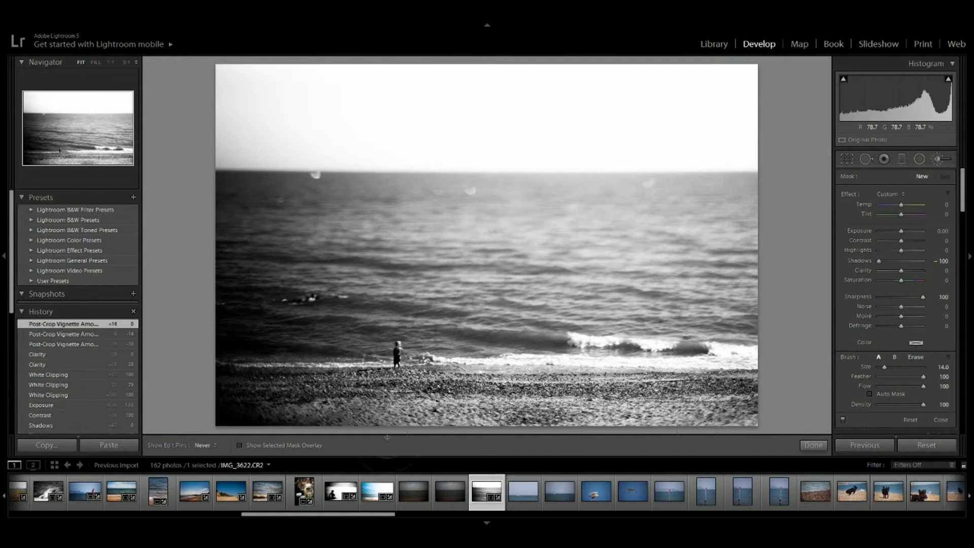
pyautogui.moveTo(284, 396); pyautogui.dragTo(750, 419)
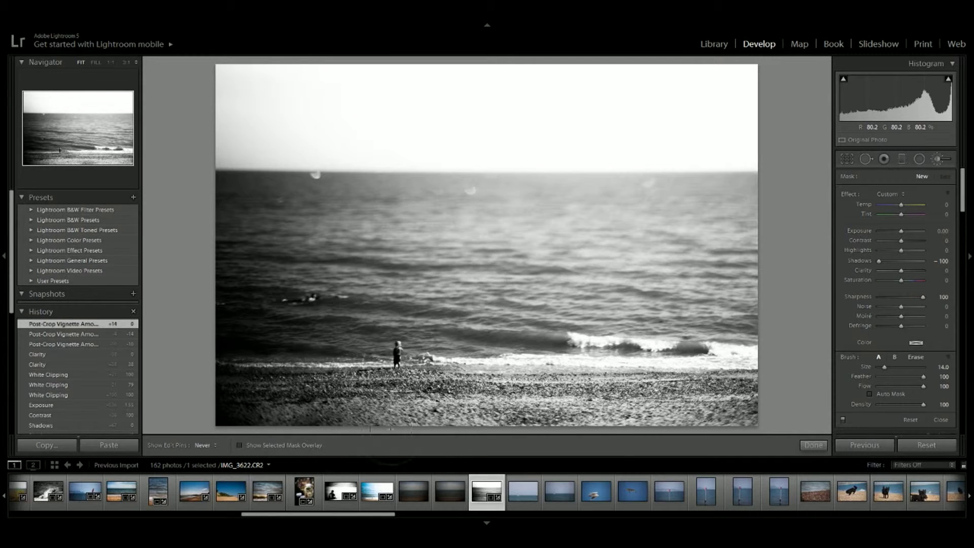
pyautogui.click(813, 445)
pyautogui.click(939, 159)
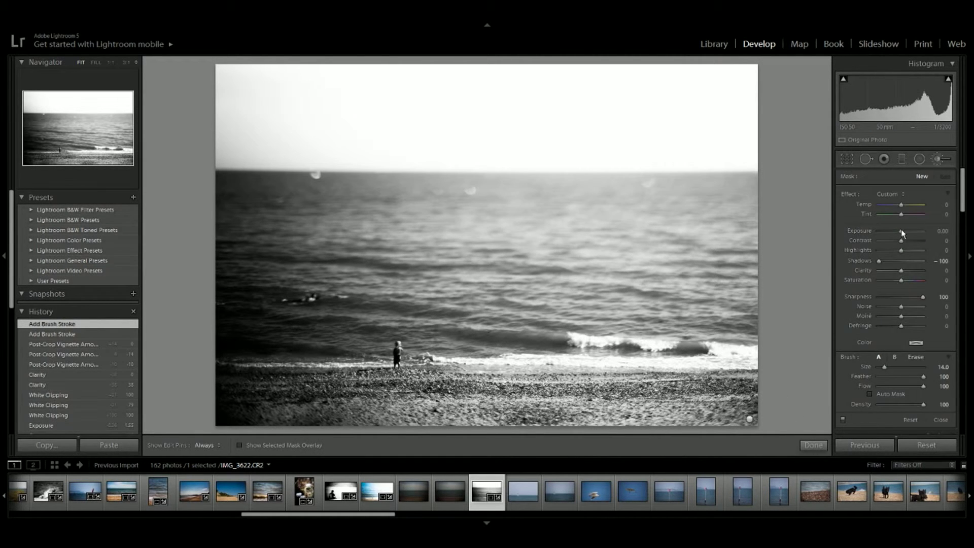
pyautogui.click(397, 349)
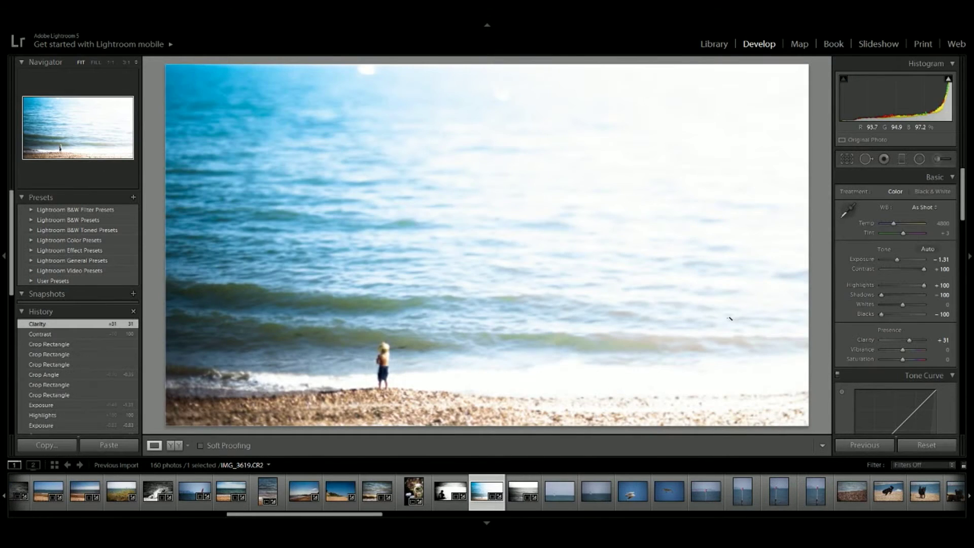
# Step: Flip the child photo's crop to a tall portrait frame and reposition the photo under it
pyautogui.press('r')
pyautogui.press('x')
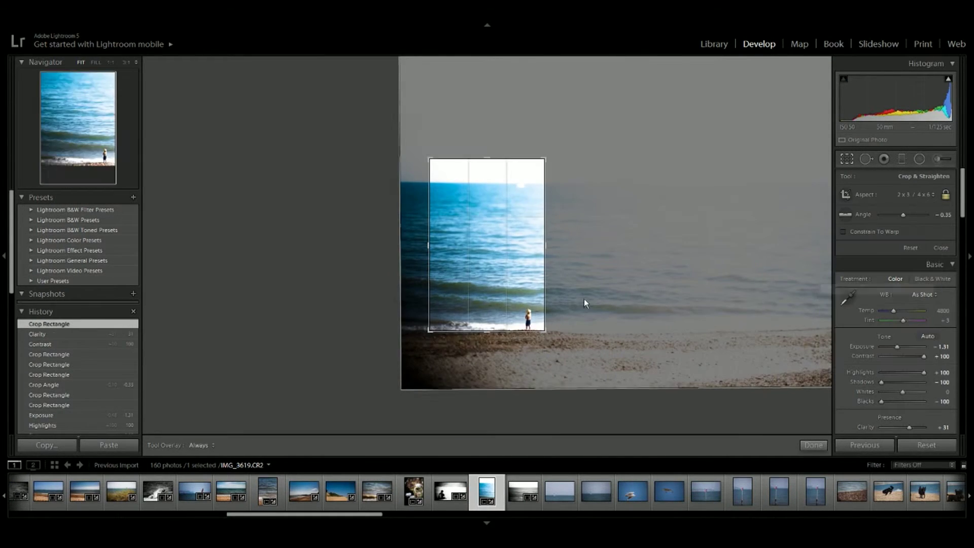
pyautogui.moveTo(476, 178); pyautogui.dragTo(480, 178)
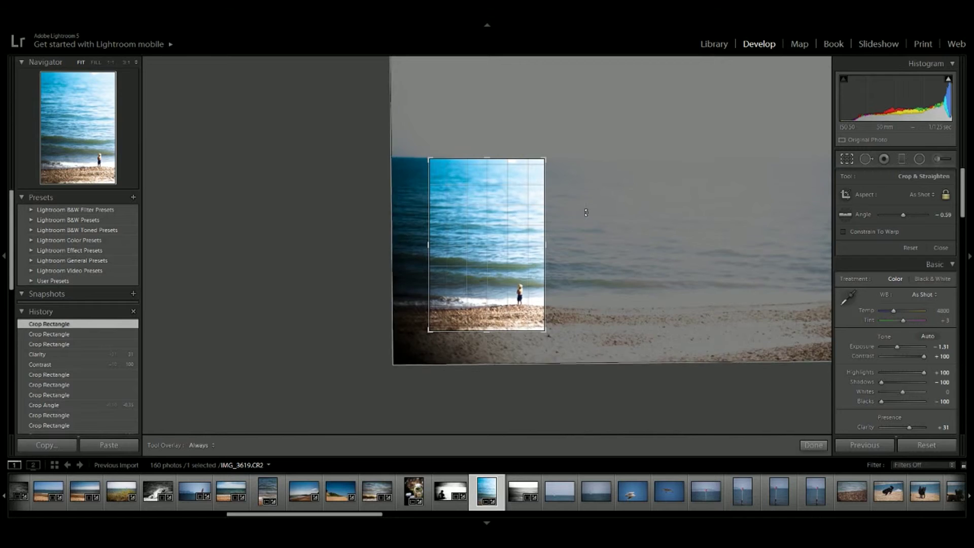